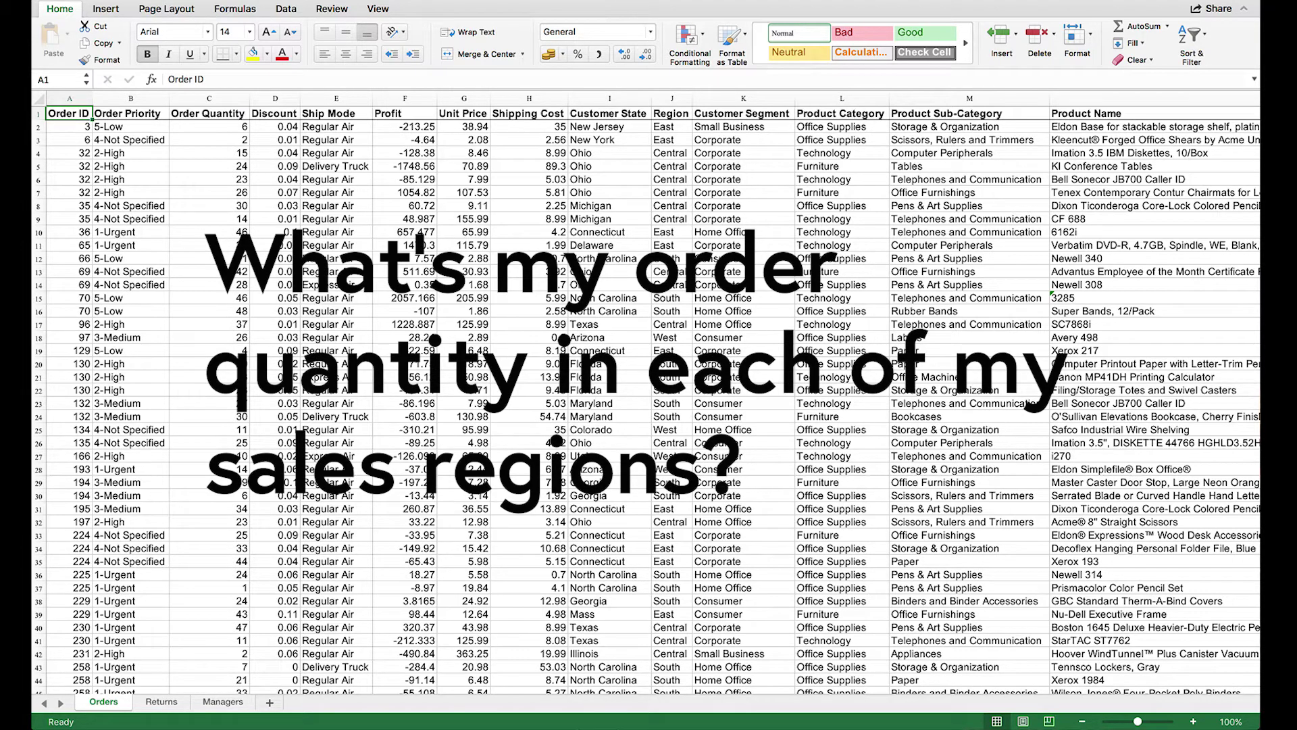
- Check the Order Quantity column total, then turn on filtering with the Region column selected
click(209, 102)
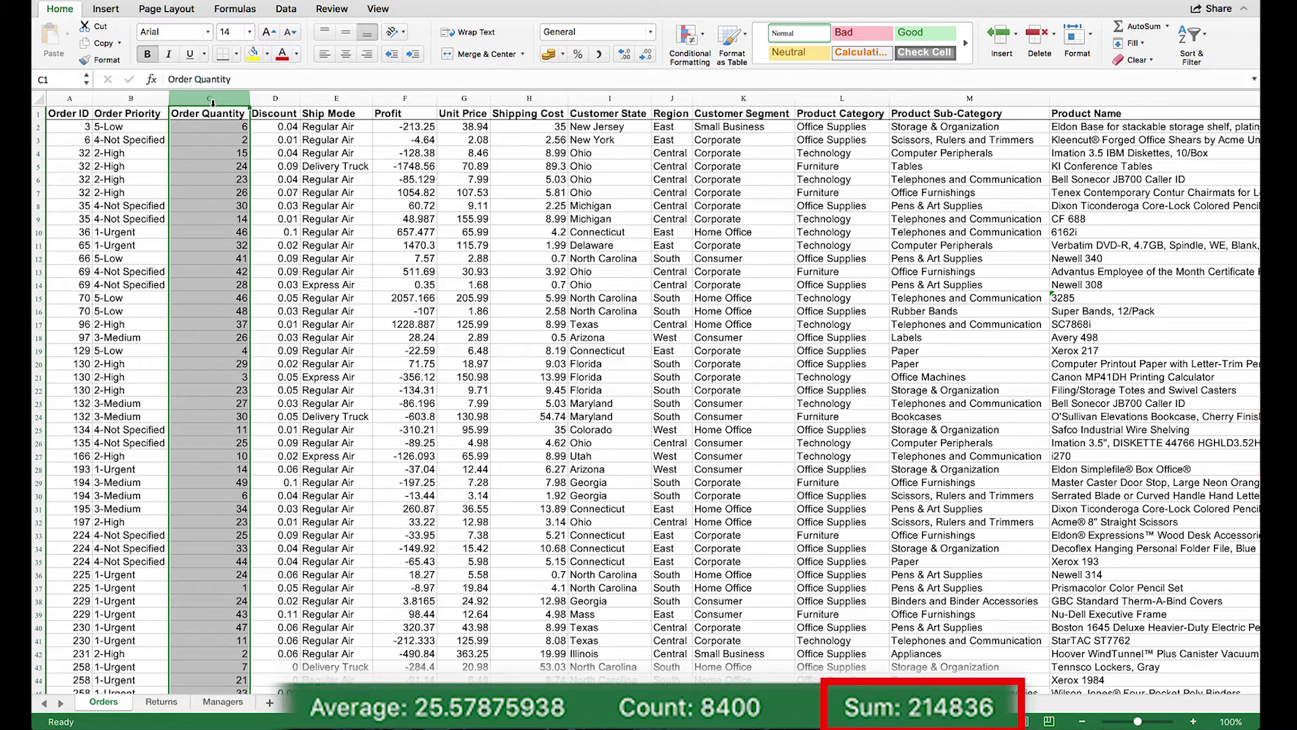
click(610, 99)
click(673, 99)
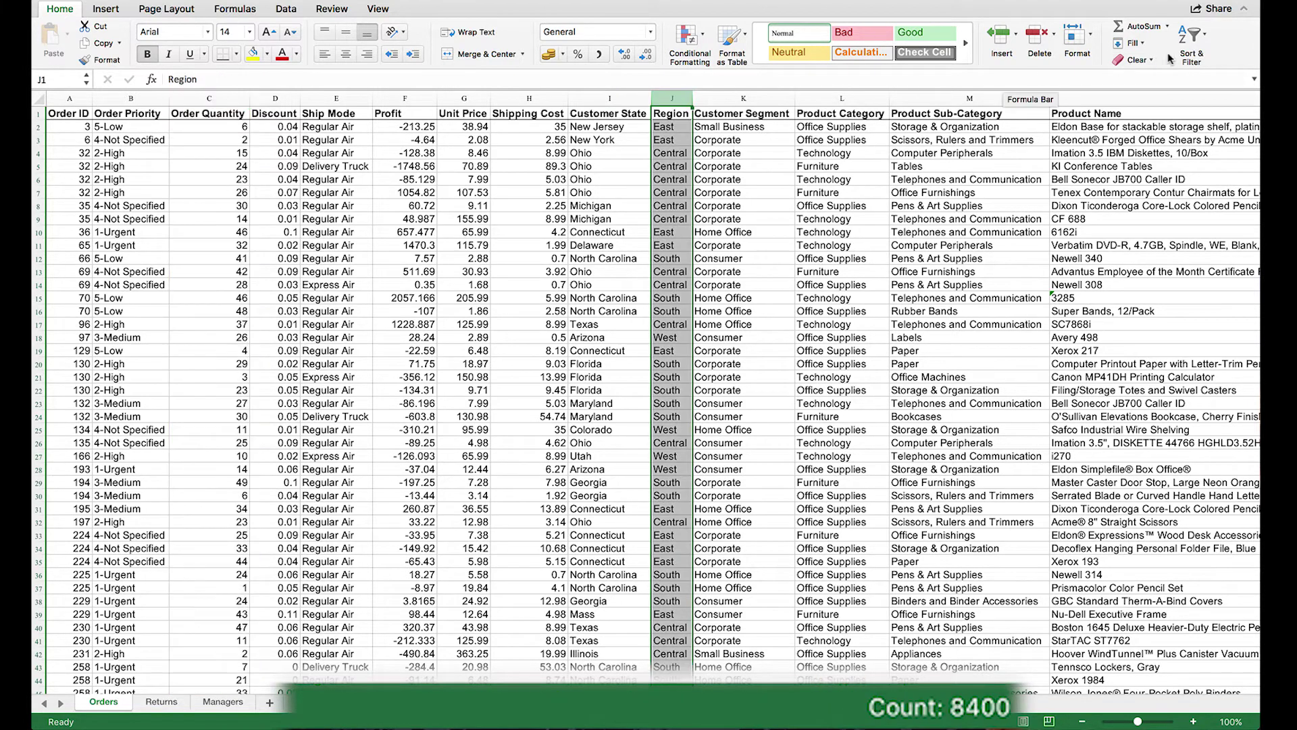
click(1190, 46)
click(1197, 119)
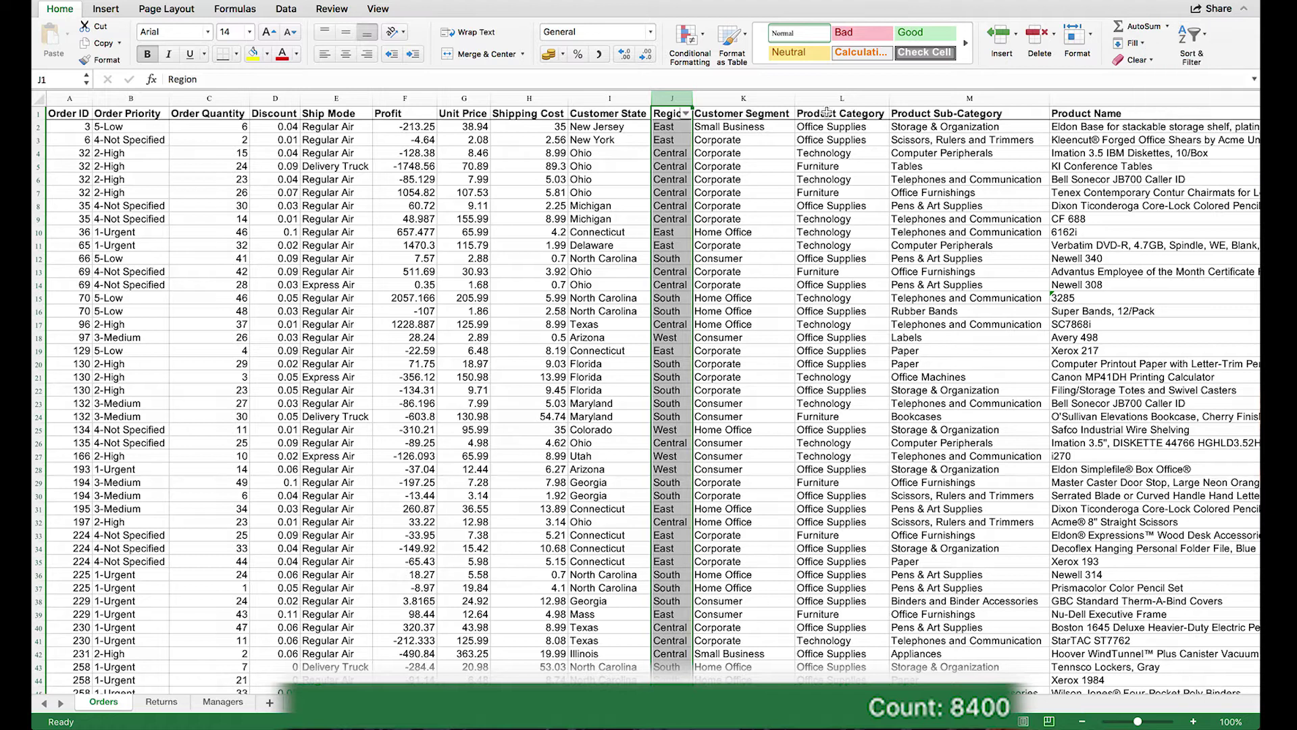
- Filter Region to East only and read the Order Quantity total
click(686, 113)
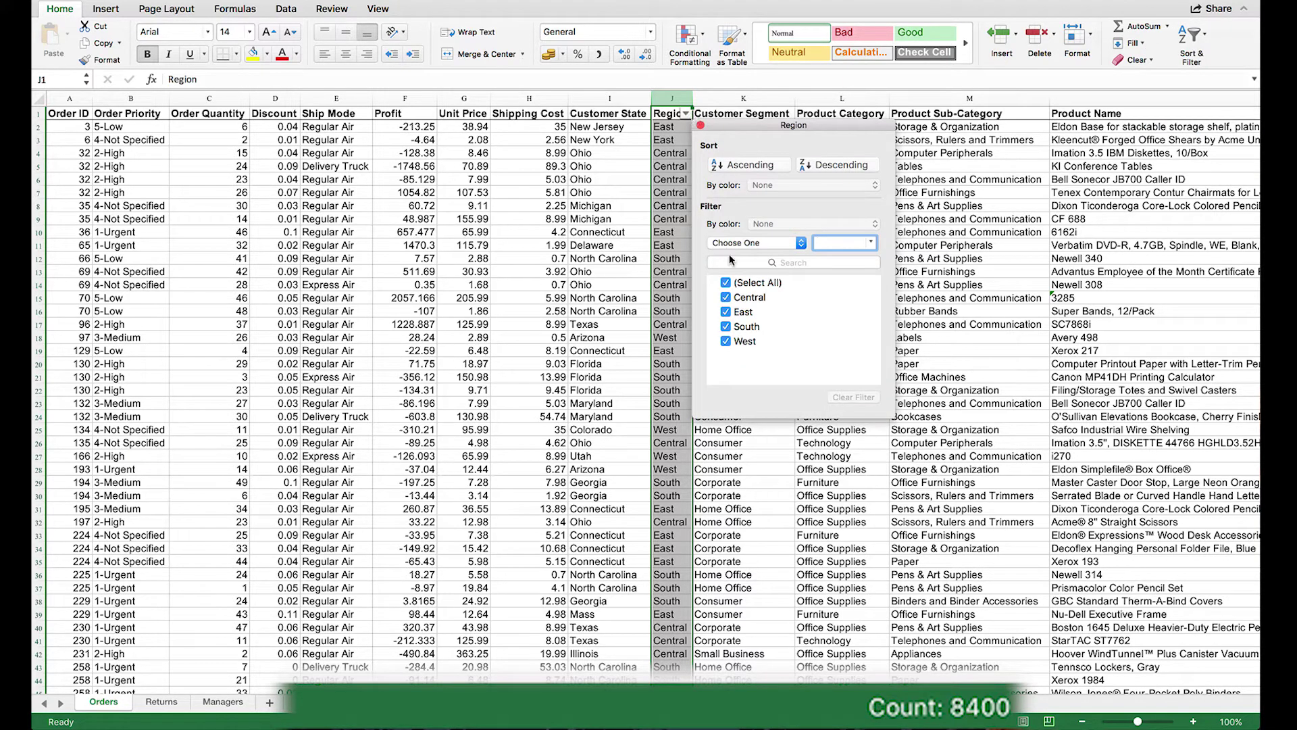
click(726, 283)
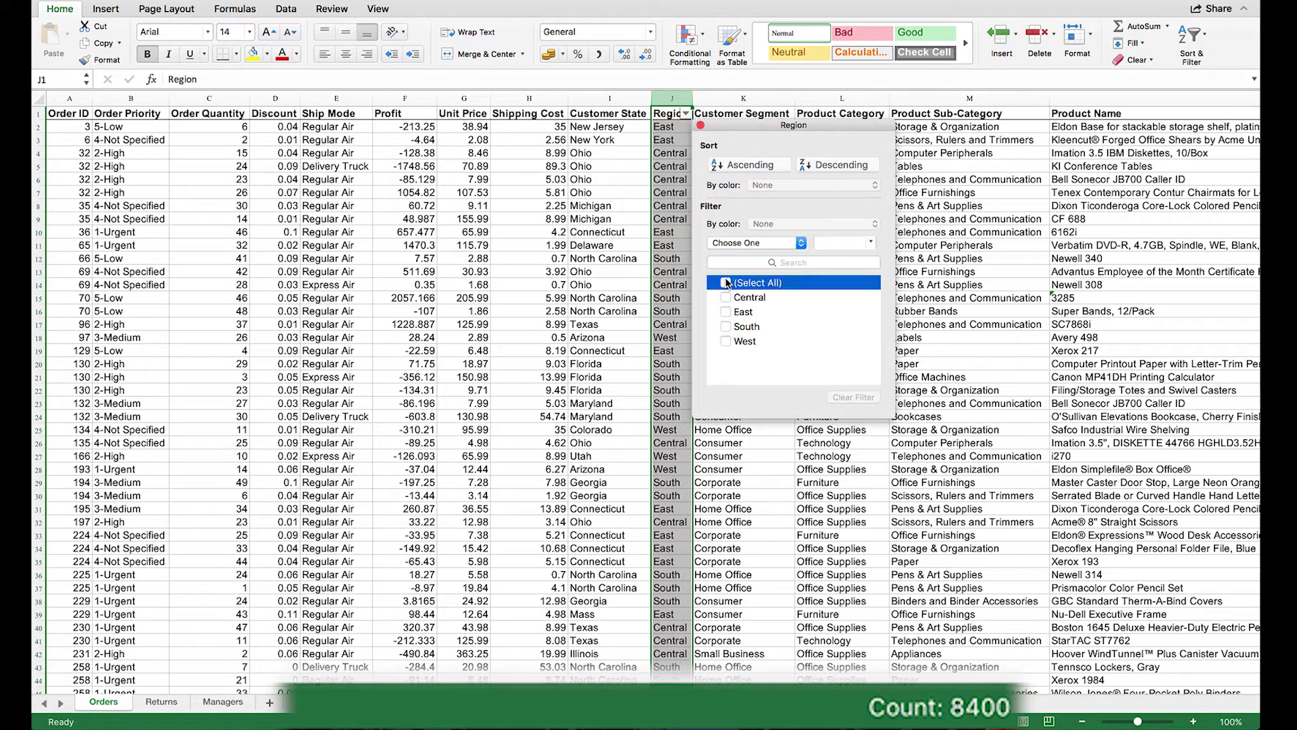
click(726, 312)
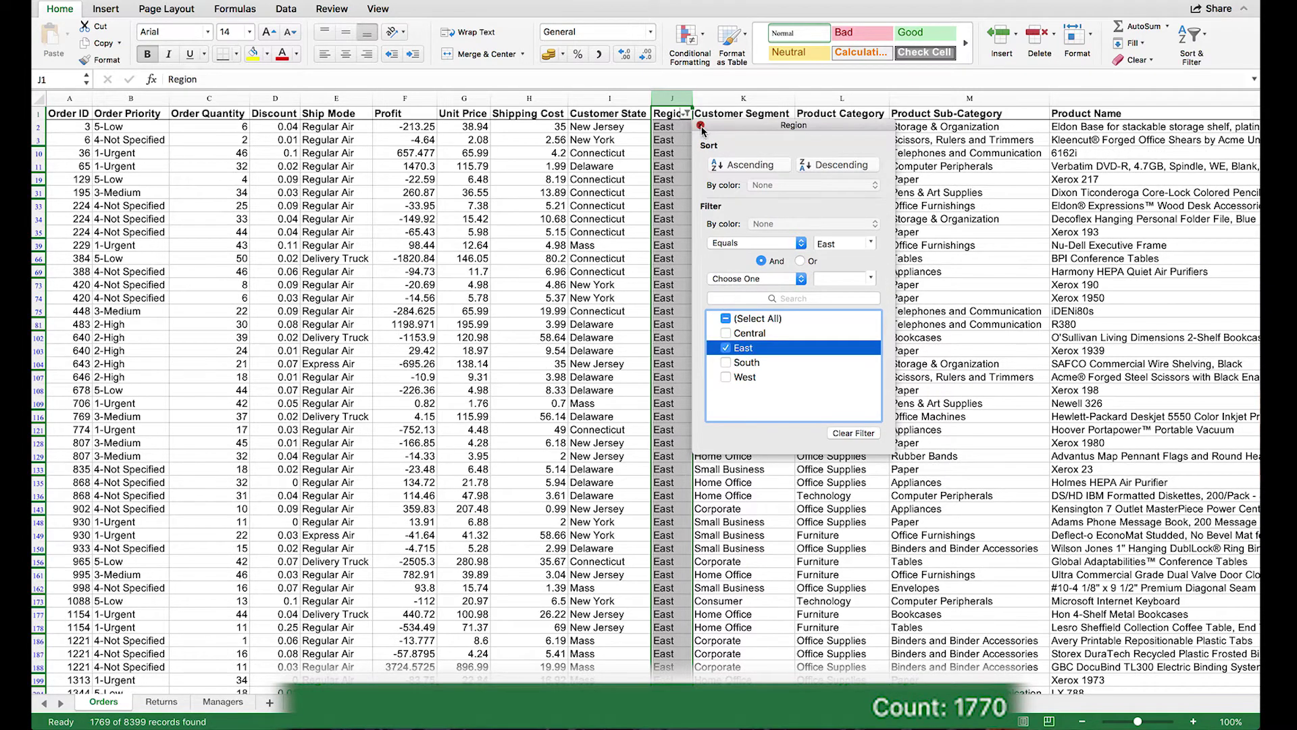
click(702, 127)
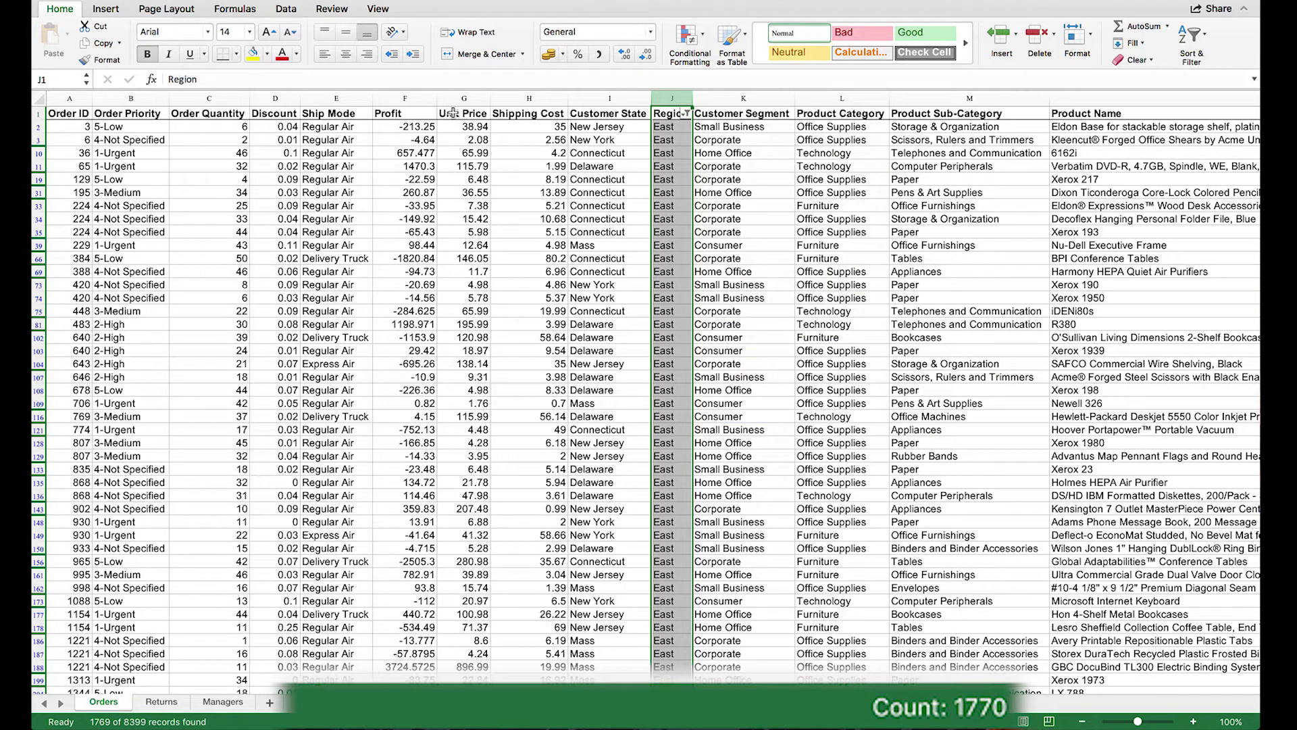
click(208, 99)
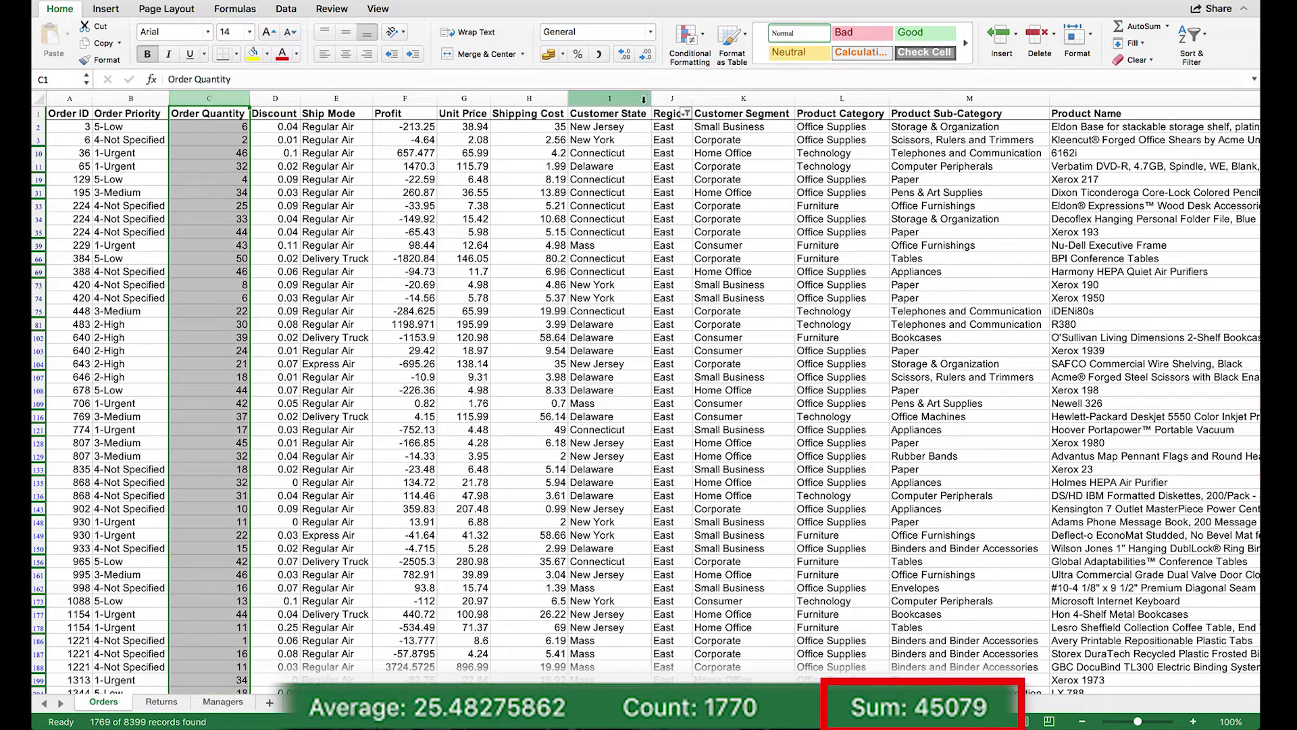
- Switch the Region filter to South only, then restore all regions
click(687, 114)
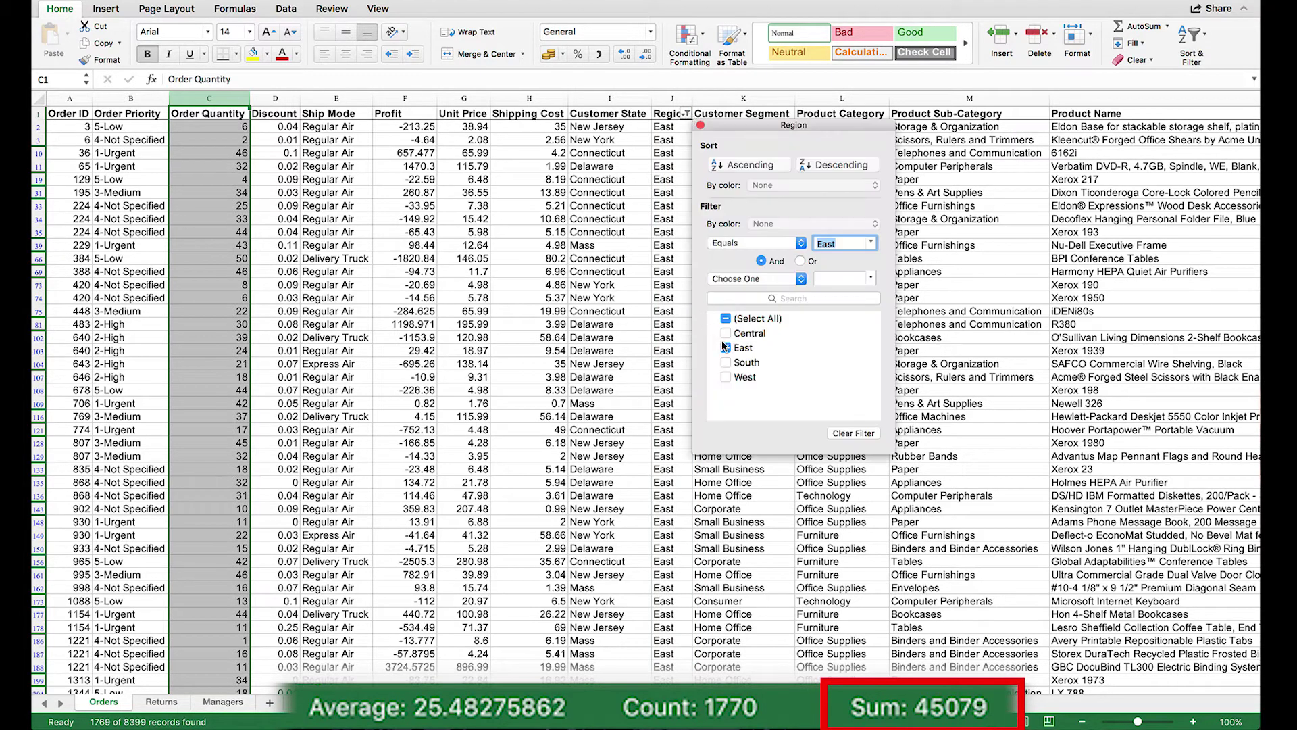
click(725, 347)
click(726, 362)
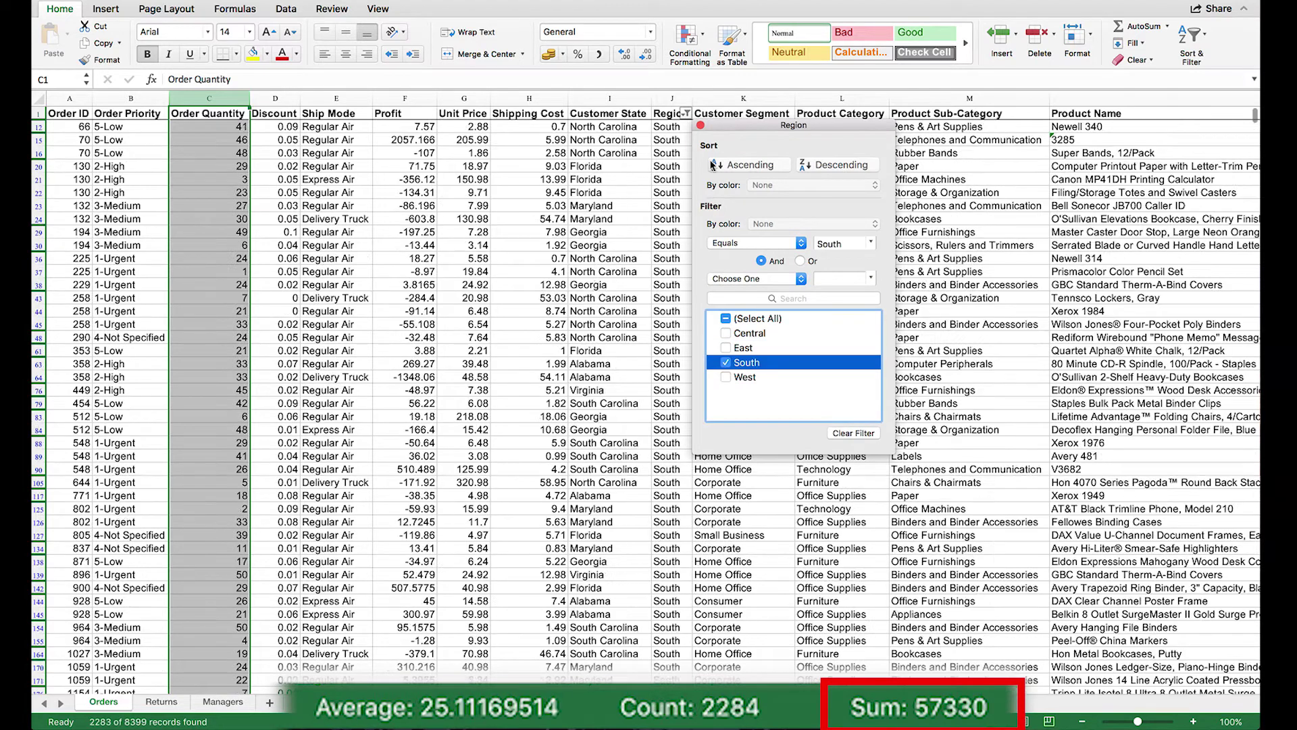
click(701, 126)
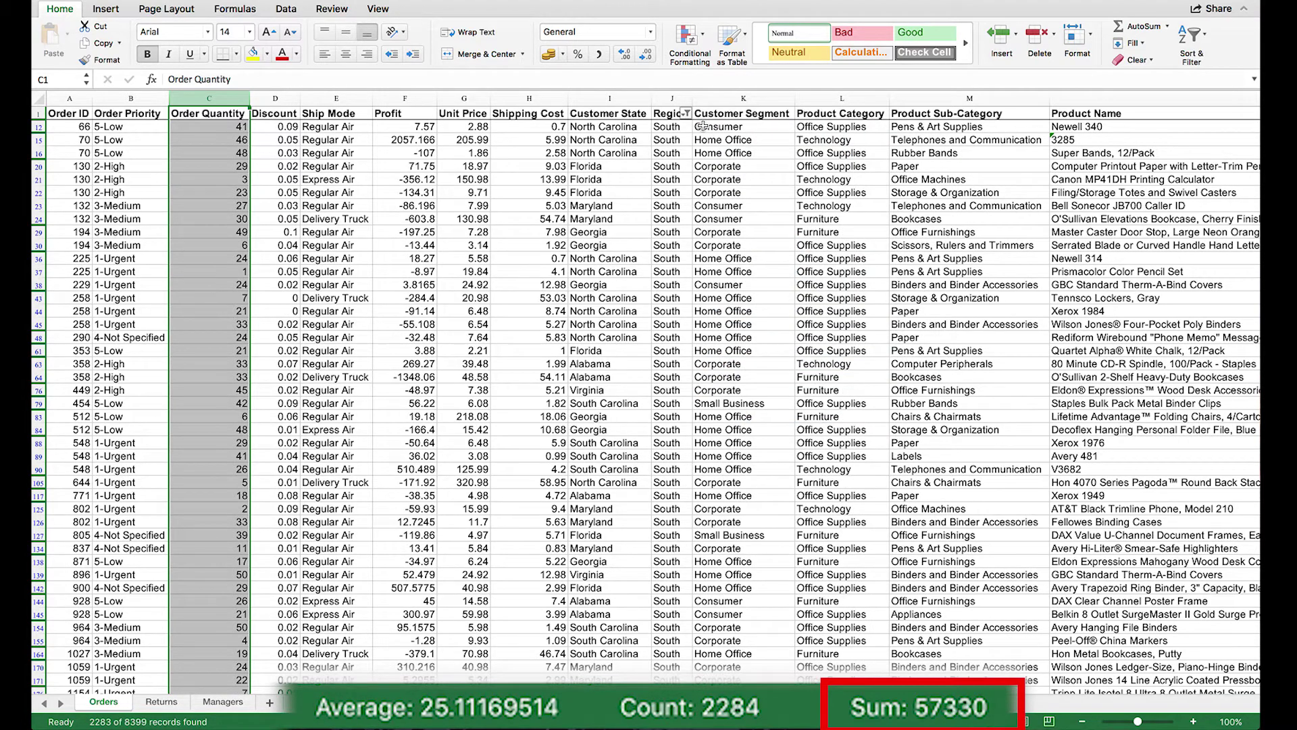
click(686, 114)
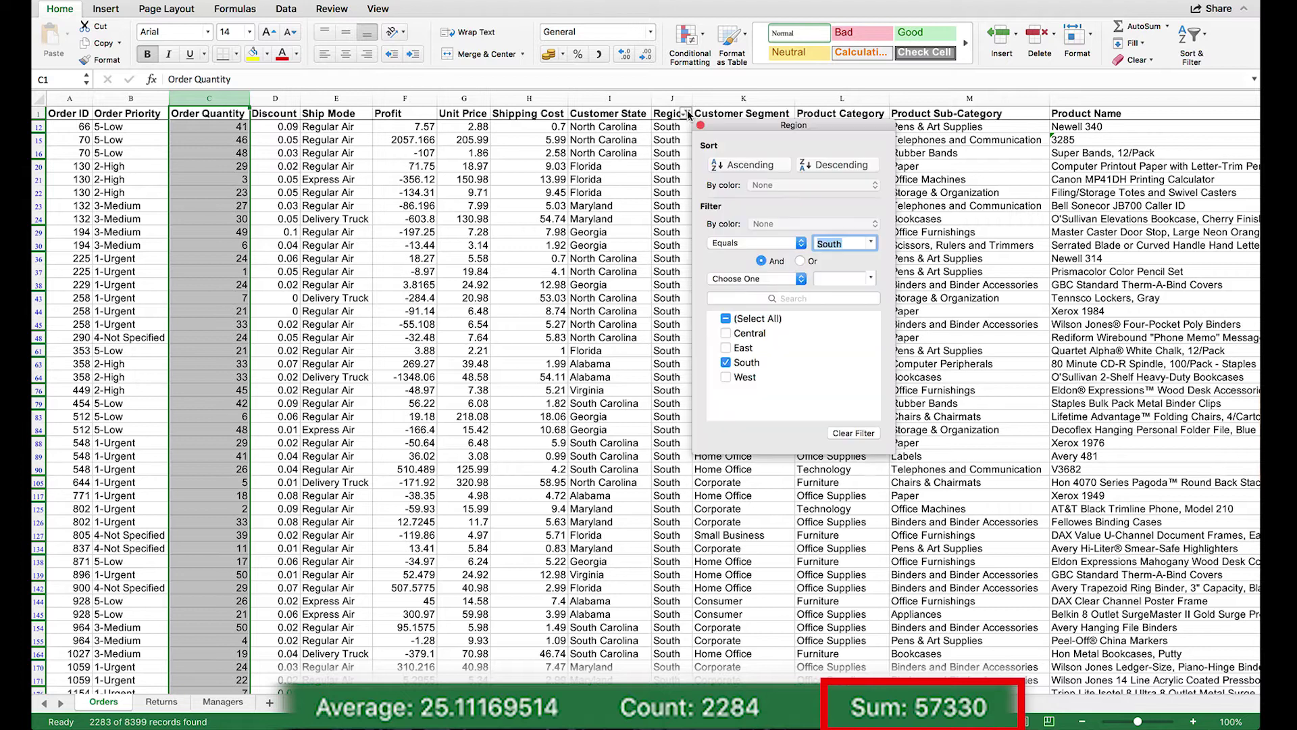
click(724, 318)
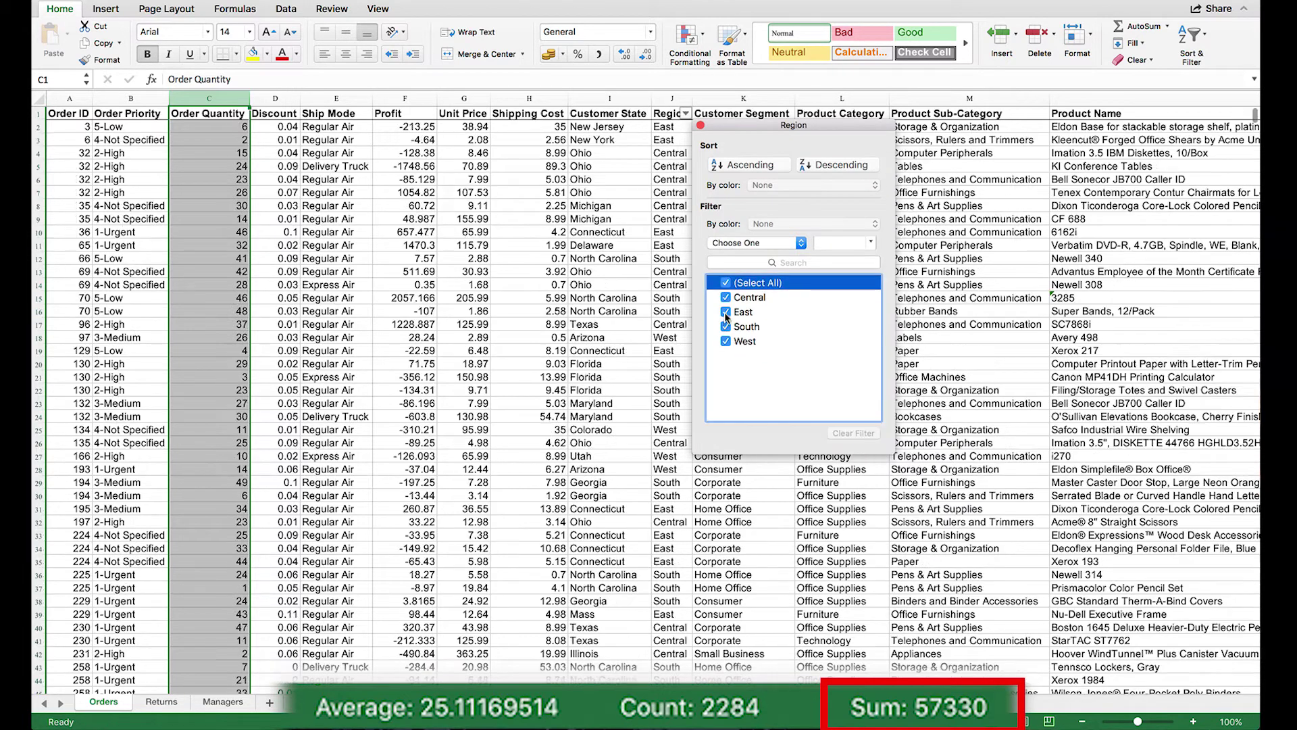
click(701, 126)
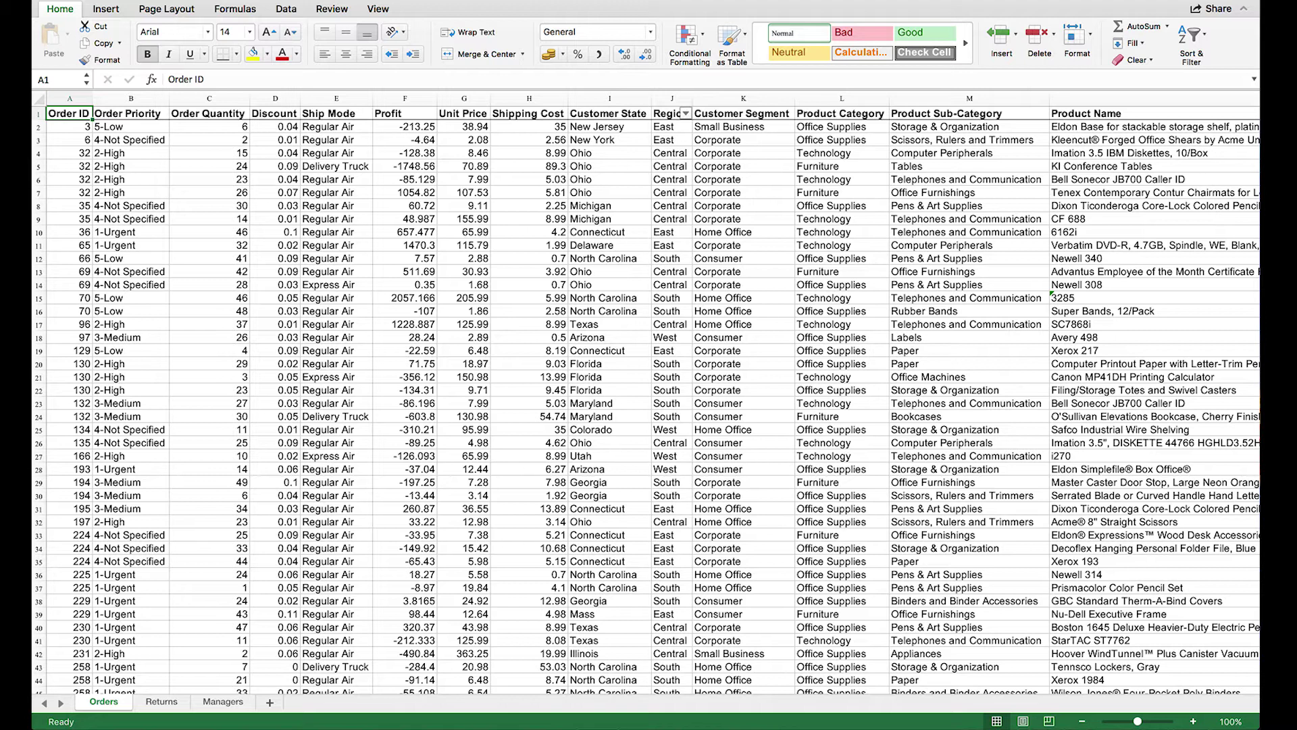
- Insert a PivotTable from Orders!$A$1:$Q$8400 on a new worksheet
click(233, 209)
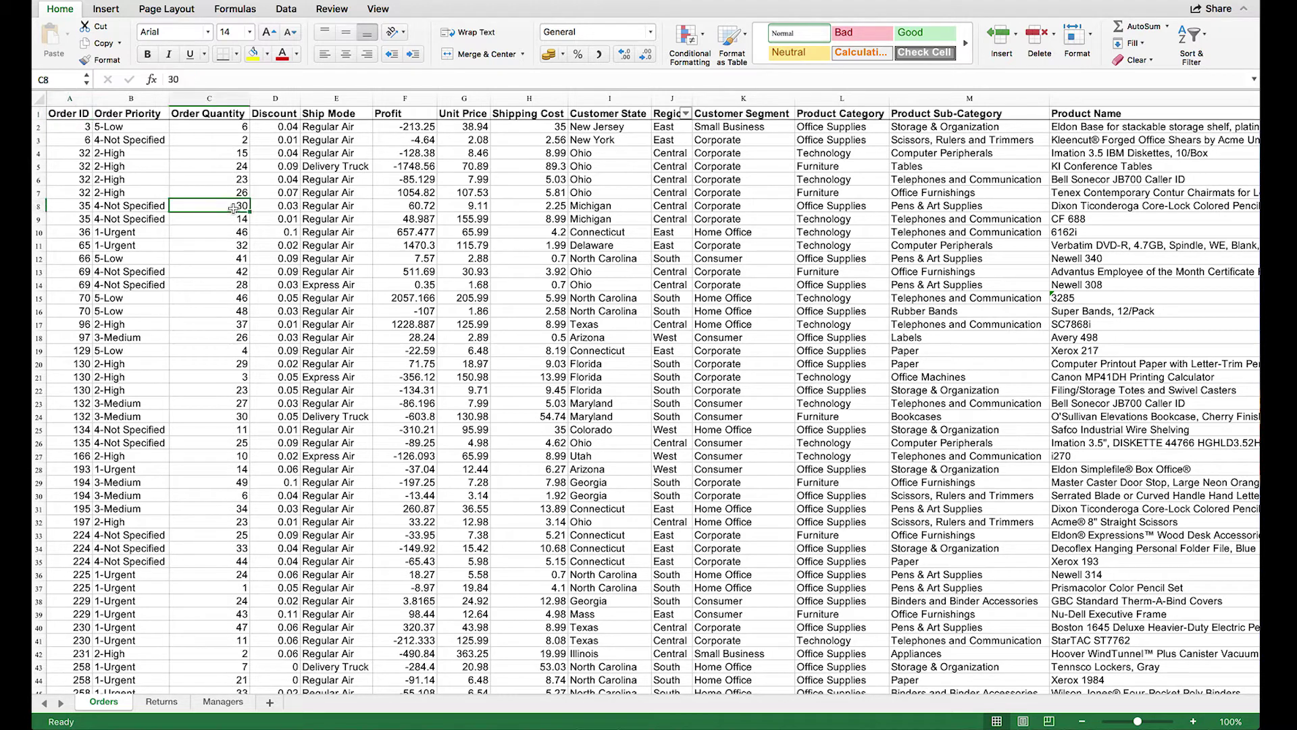
click(108, 10)
click(56, 42)
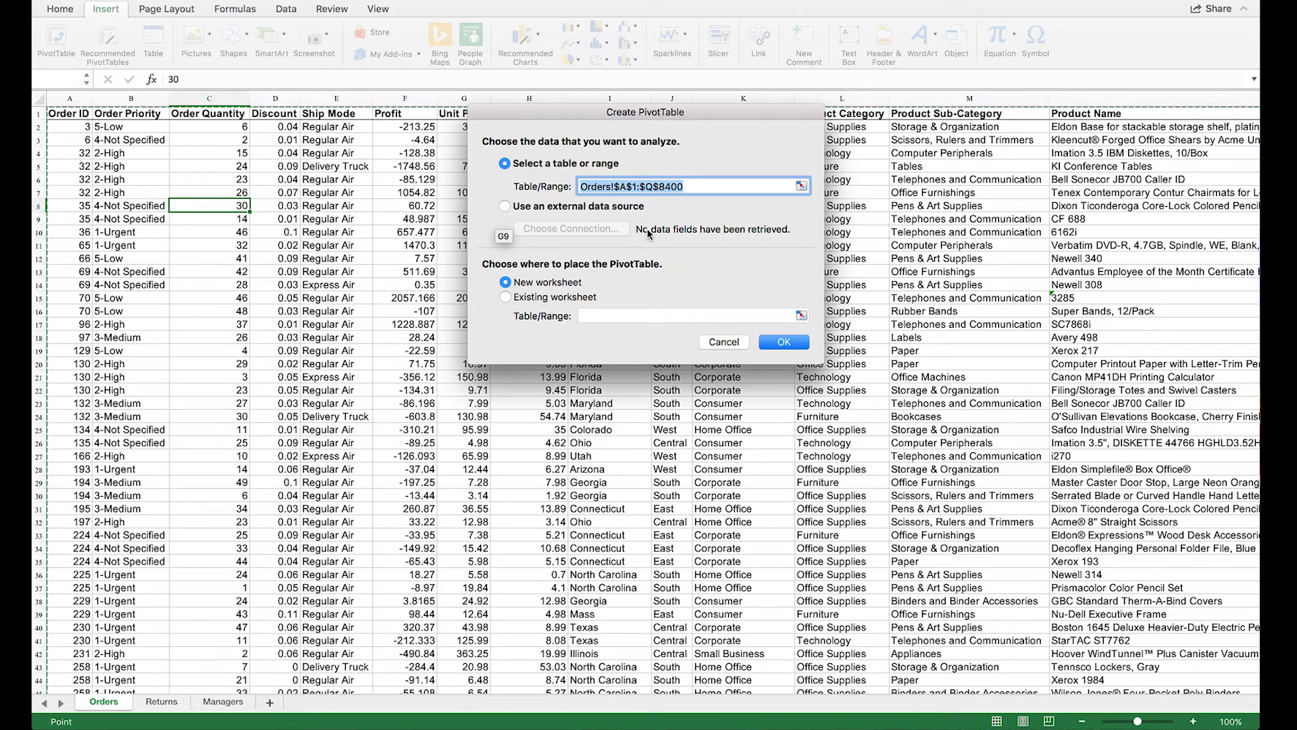
drag(684, 187, 577, 185)
click(783, 344)
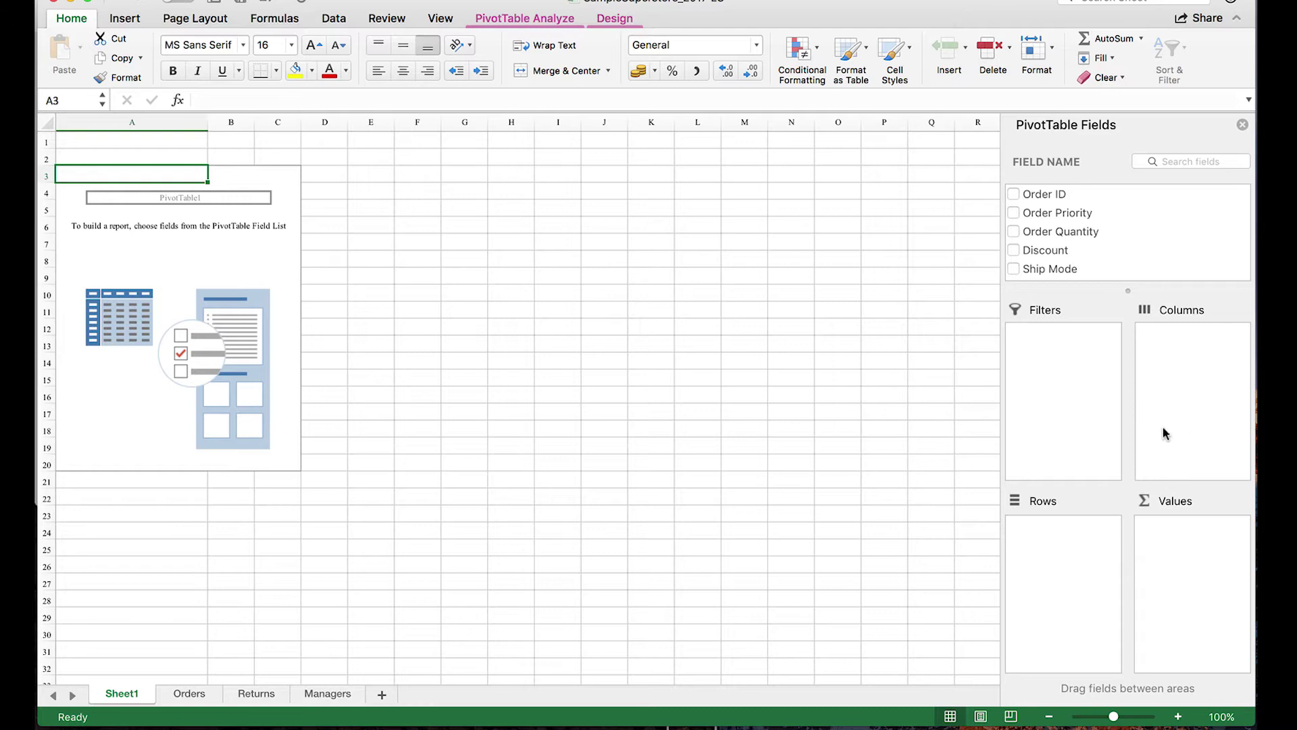
- Sum Order Quantity in Values and put Region in Rows (Central 54024, East 45079, South 57330, West 58403)
scroll(1110, 239, down, 3)
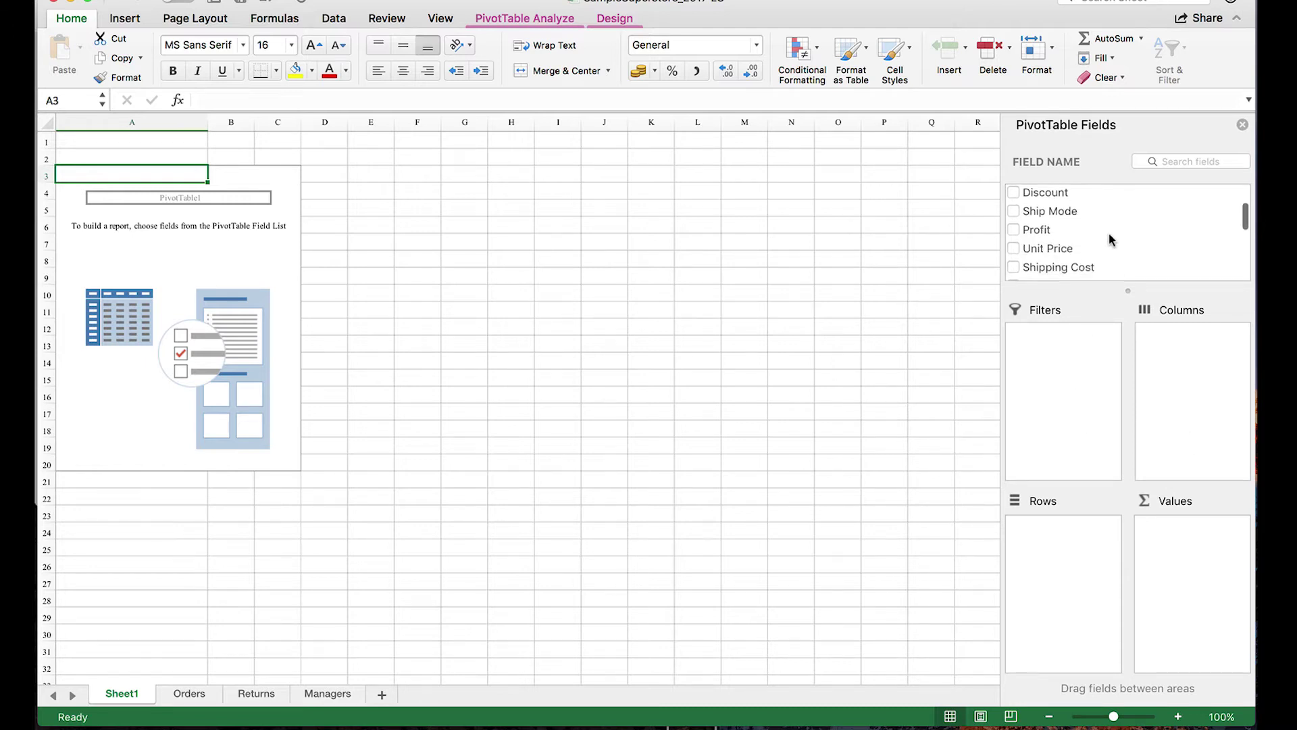
scroll(1110, 240, down, 5)
scroll(1108, 241, up, 3)
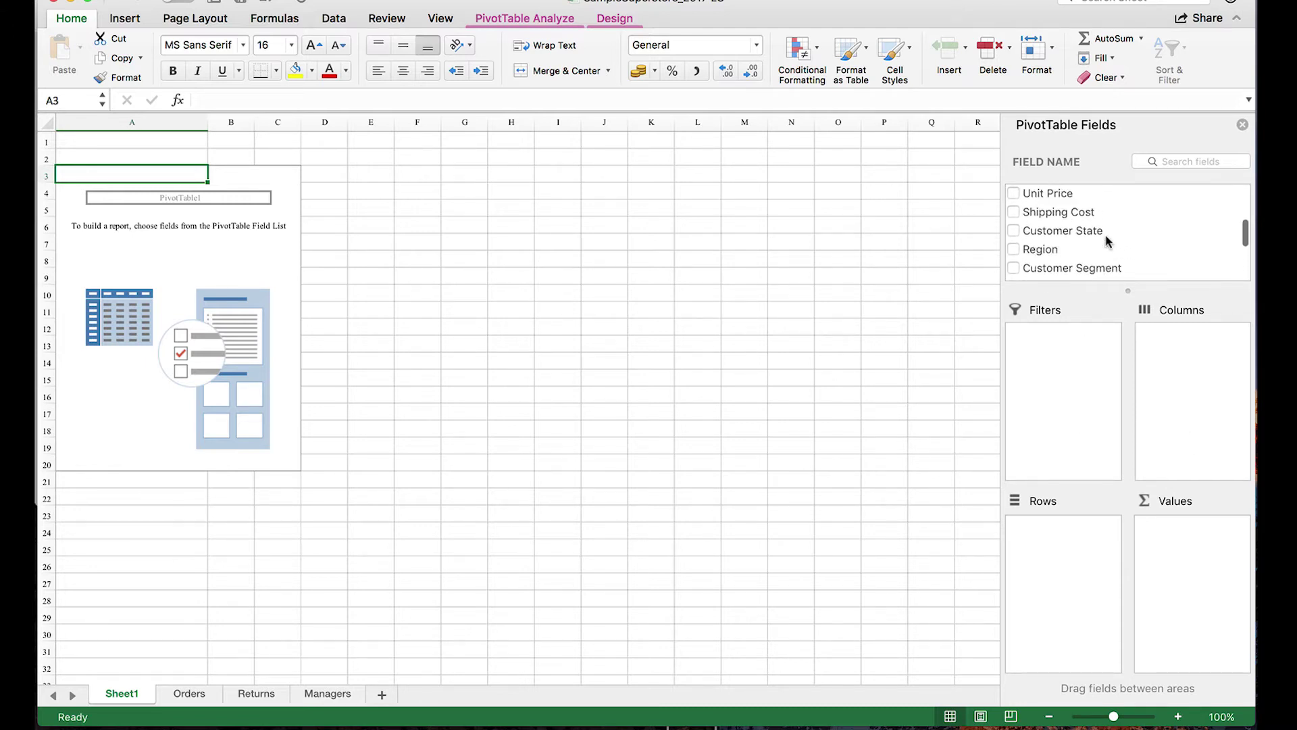
scroll(1108, 240, up, 6)
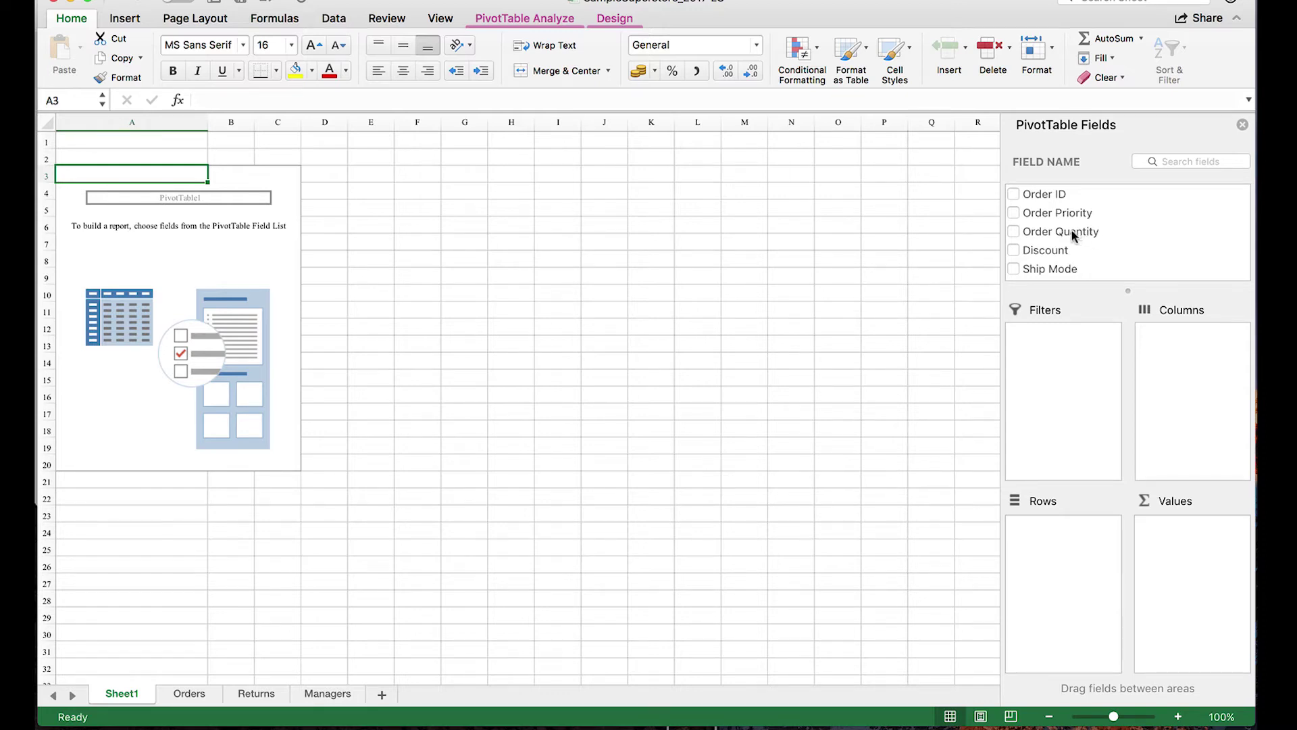
drag(1075, 235, 1204, 553)
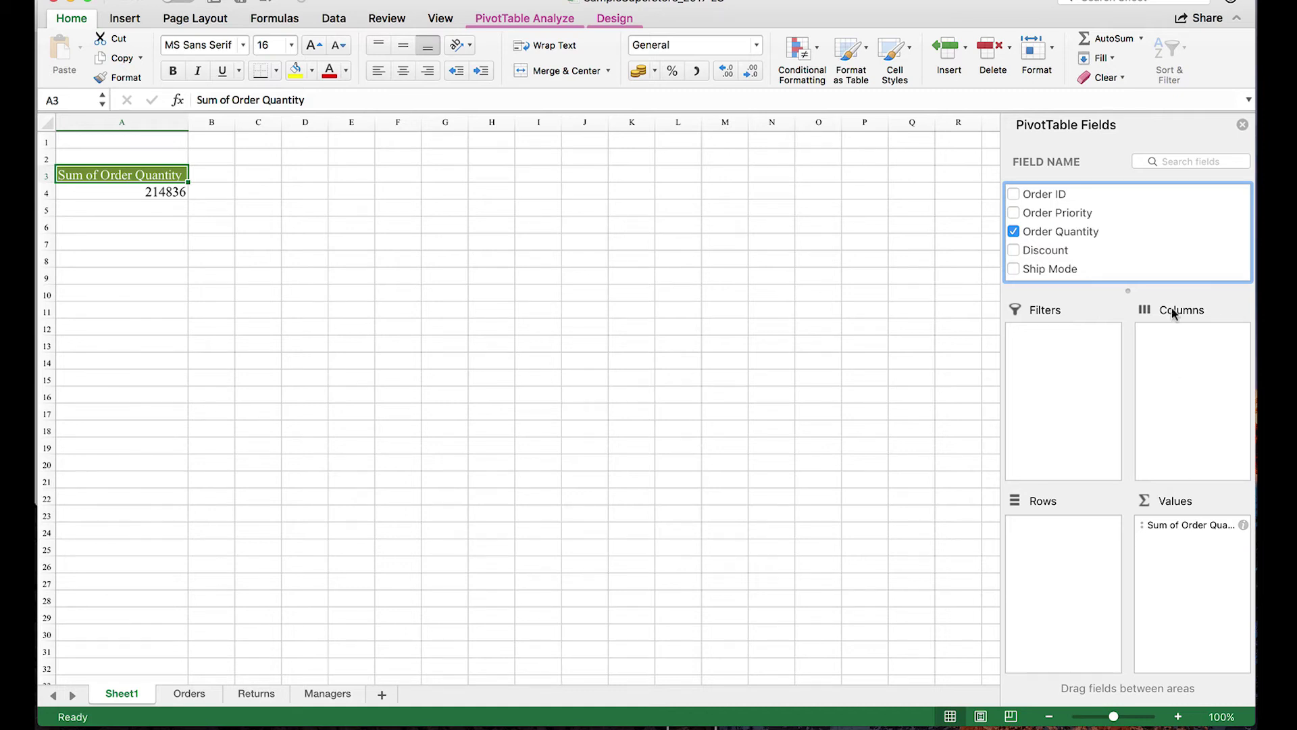
scroll(1171, 236, down, 5)
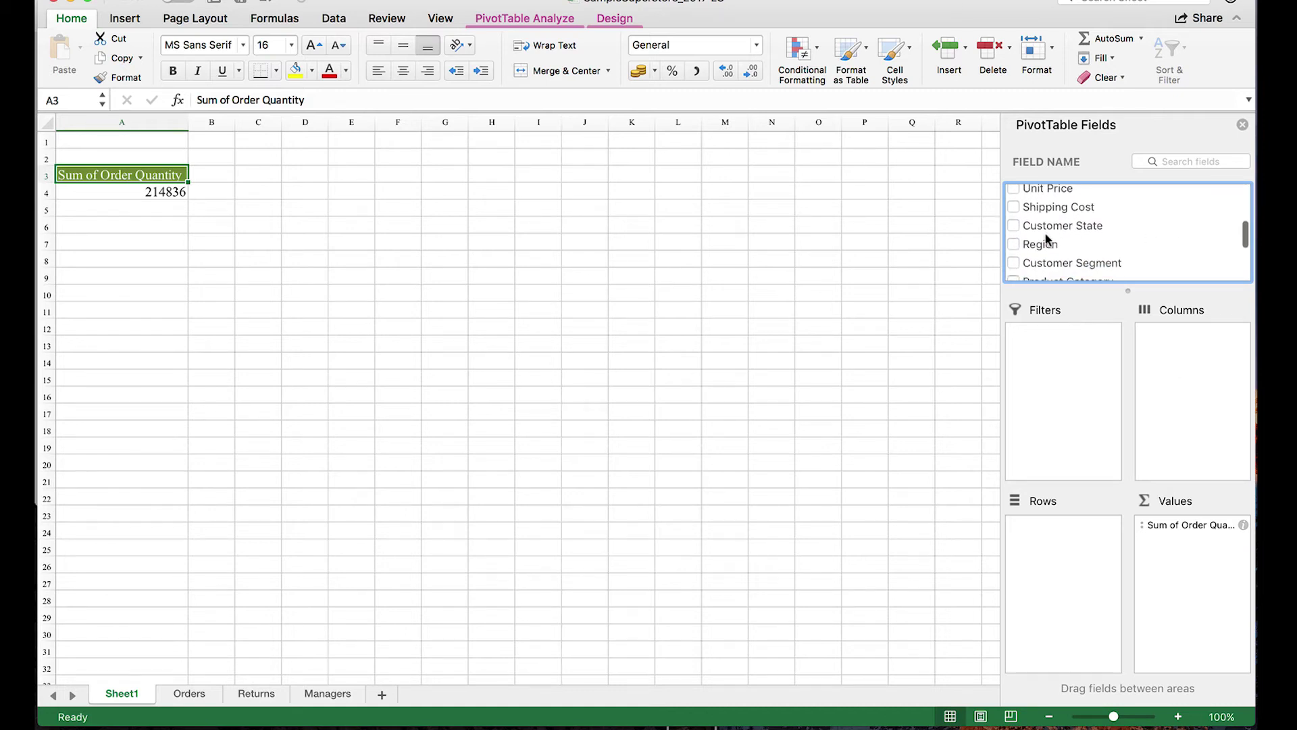
drag(1039, 243, 1064, 569)
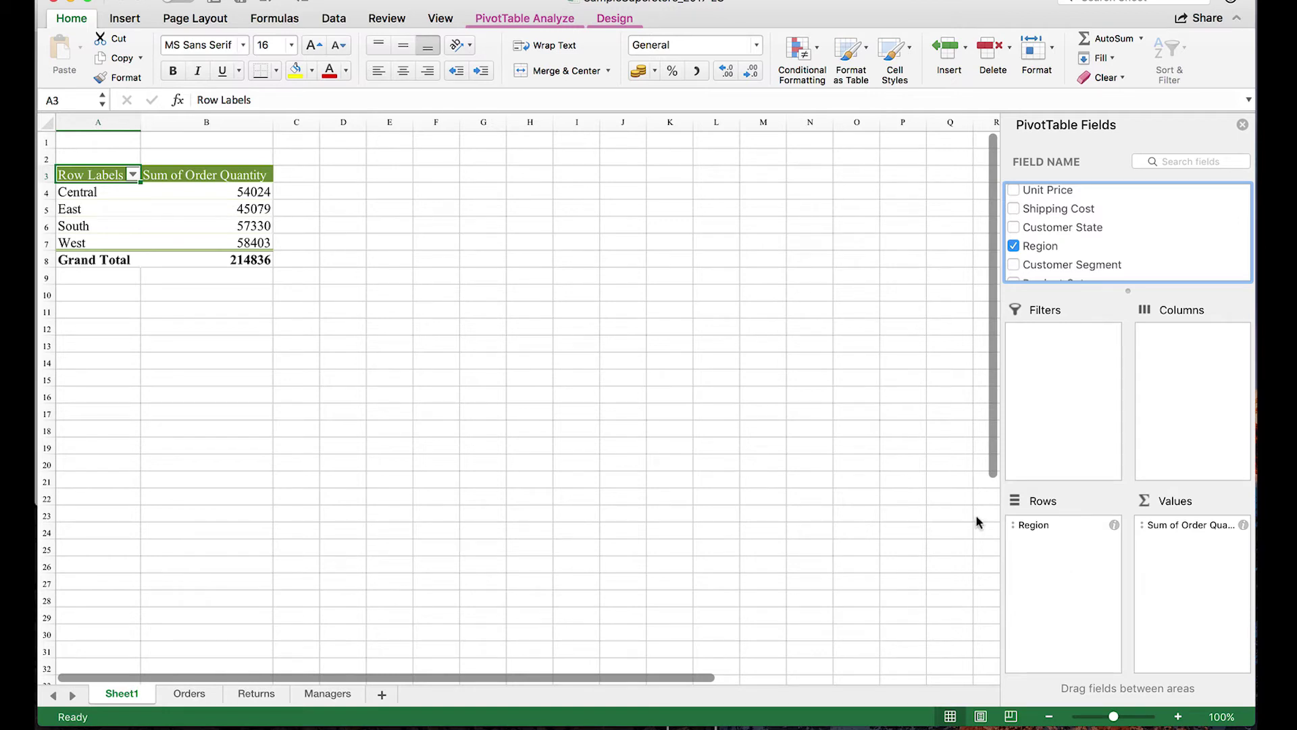
- Insert a clustered column chart of the pivot table
click(125, 18)
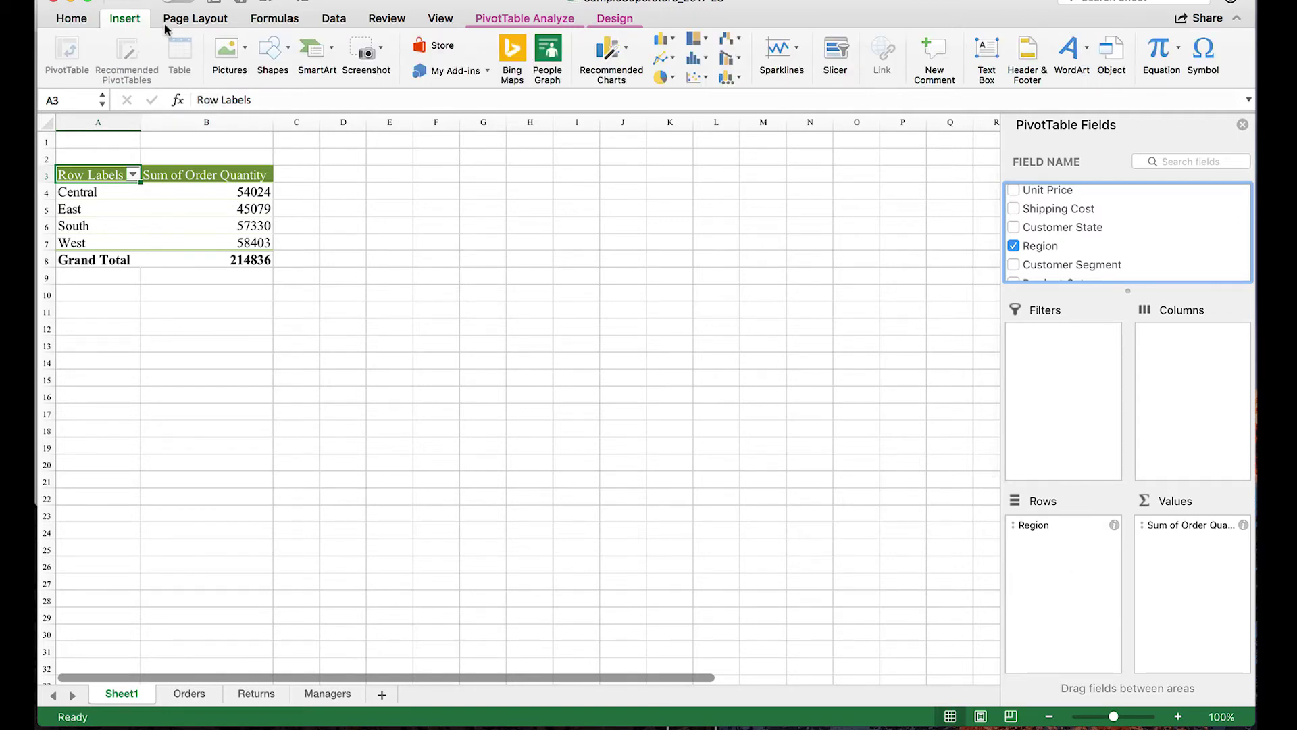
click(662, 41)
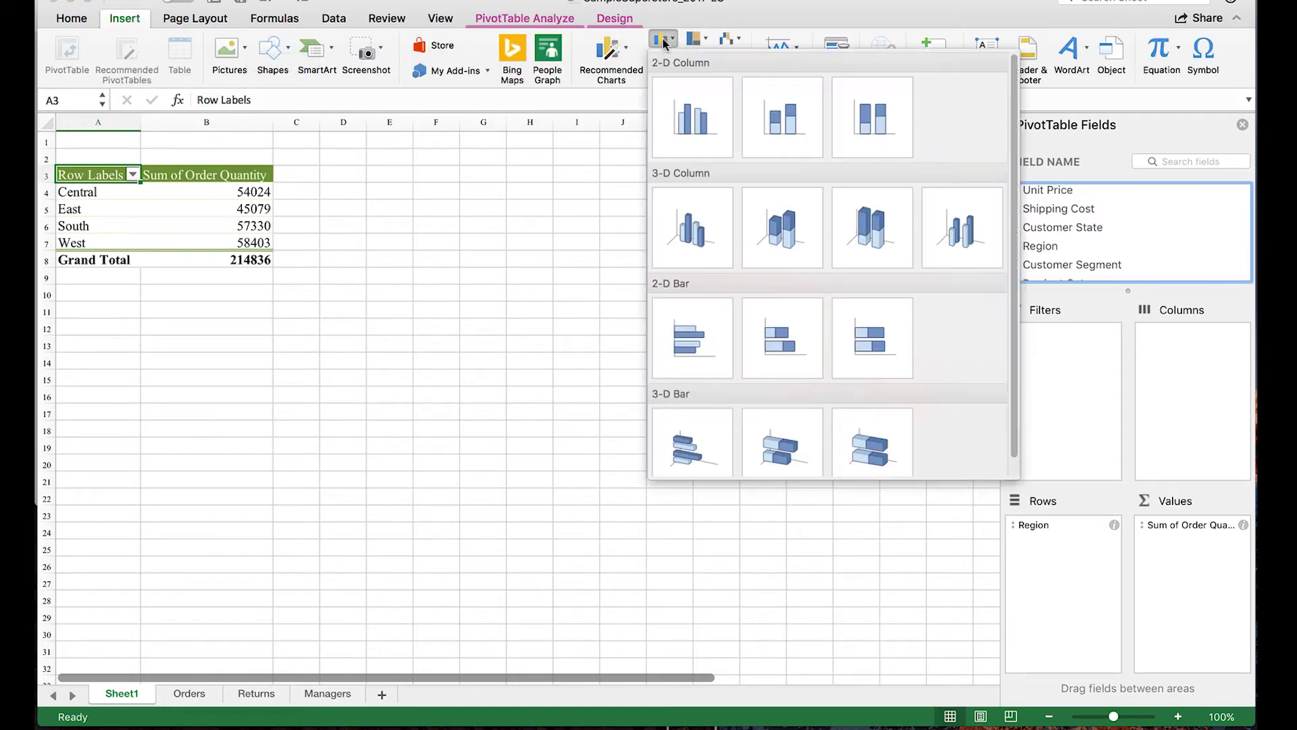
click(690, 107)
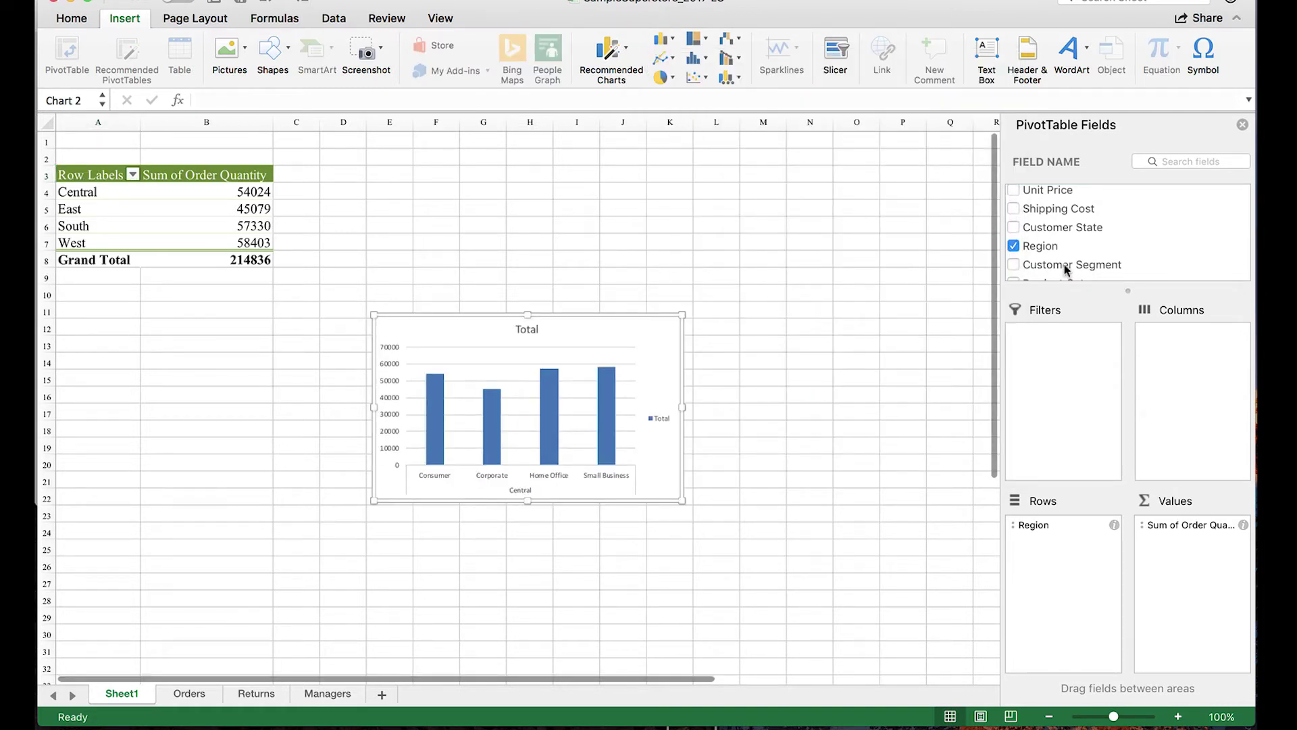
- Add Customer Segment to Rows and Sum of Shipping Cost to Values, and enlarge the chart
drag(1065, 269, 1064, 585)
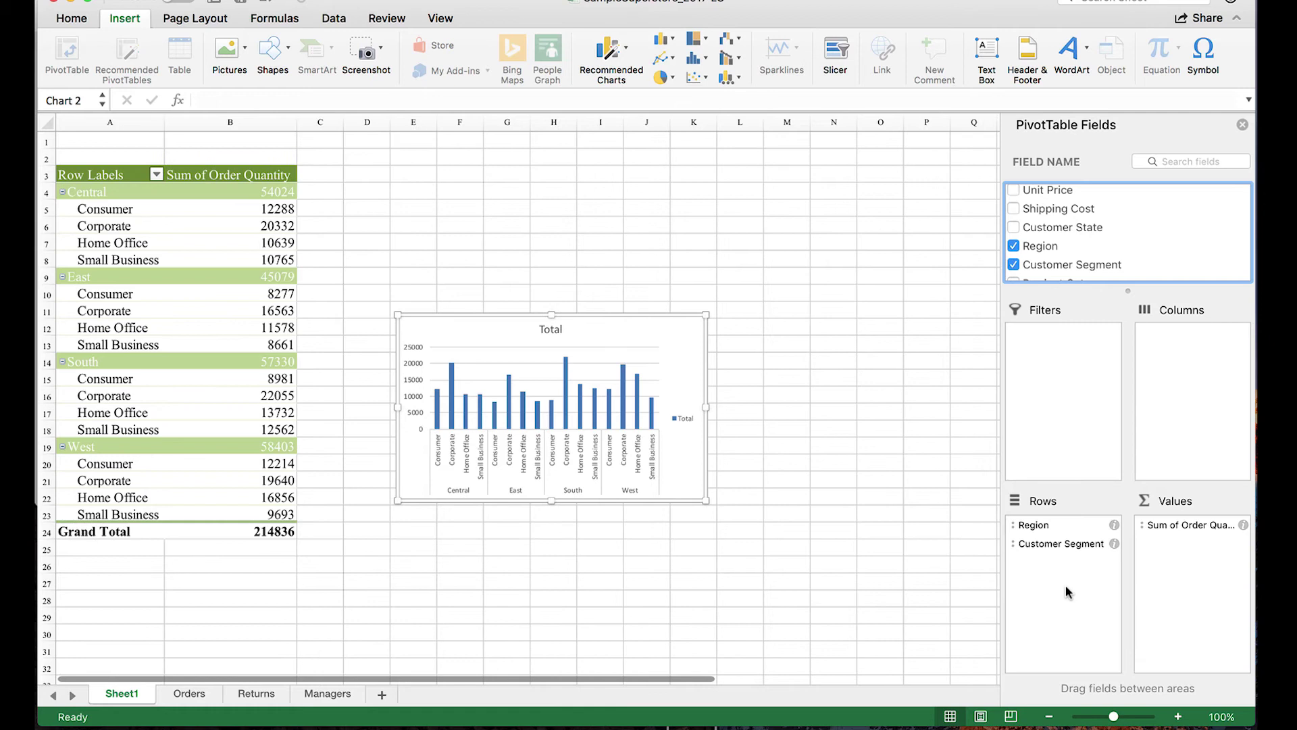
drag(1063, 208, 1189, 561)
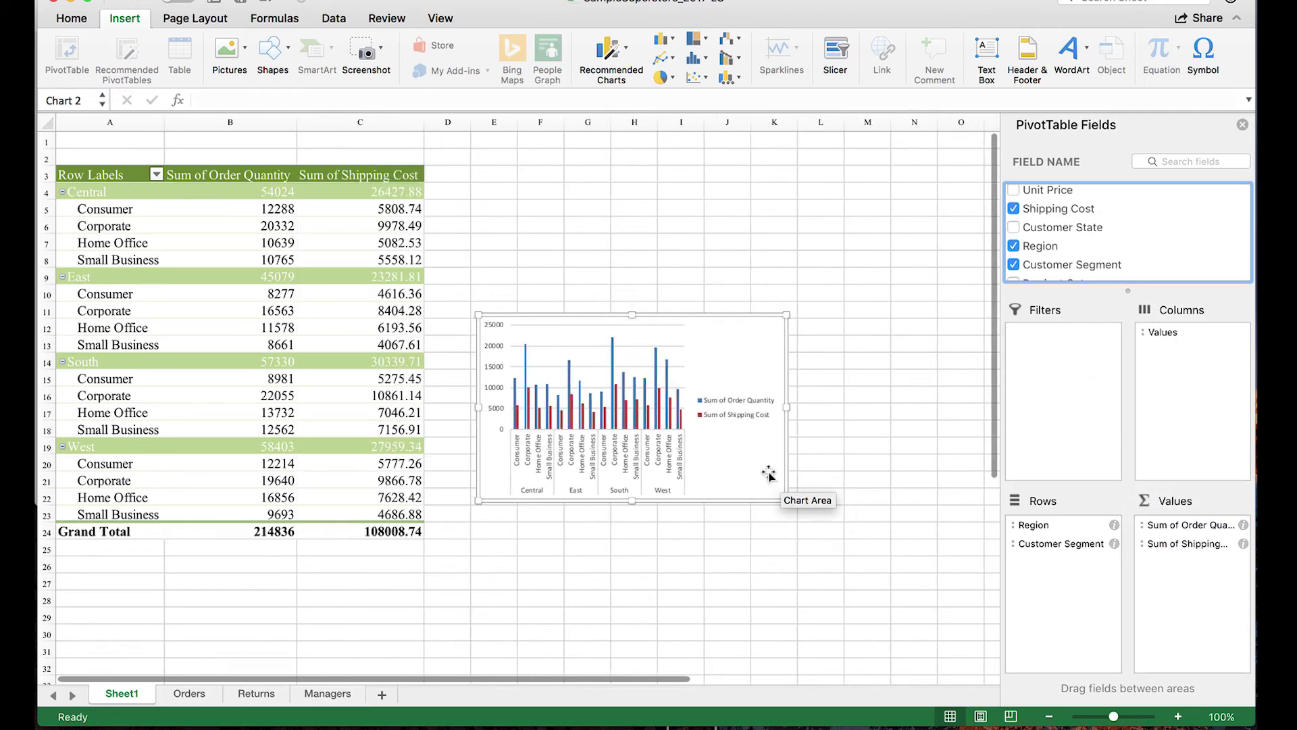
drag(781, 500, 943, 588)
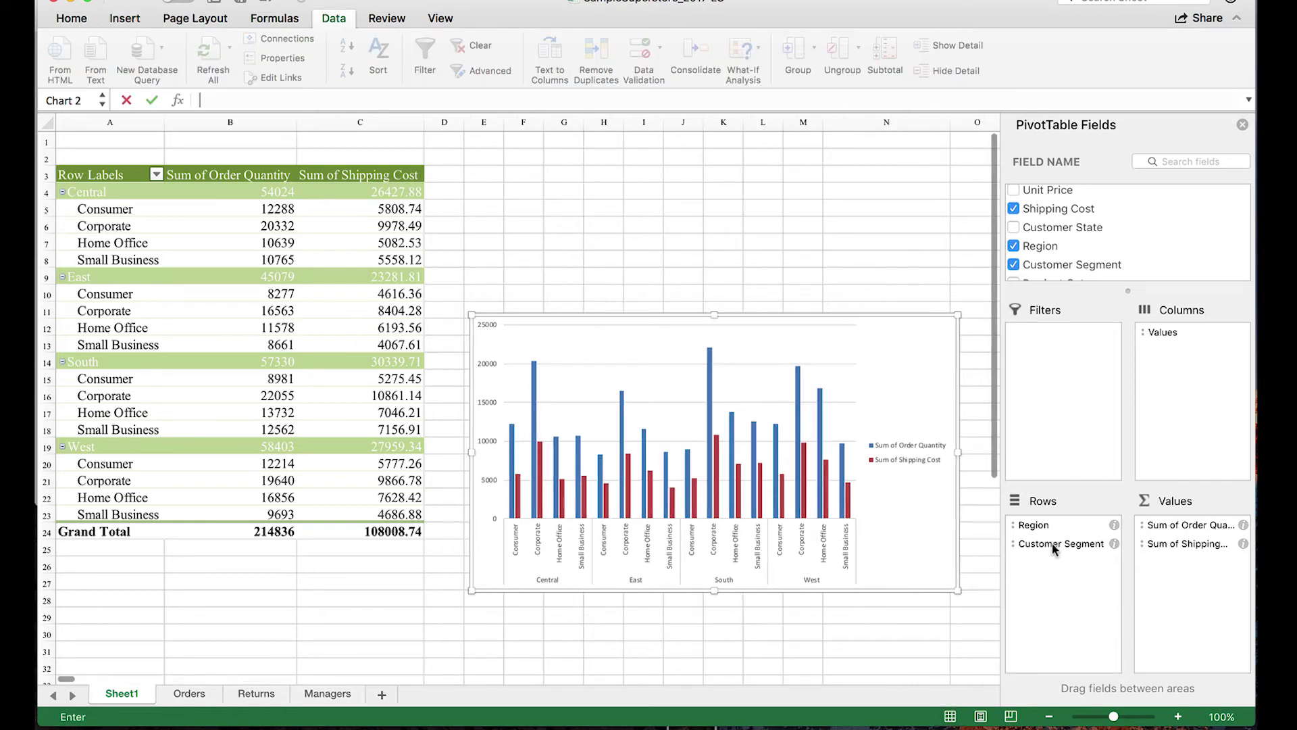
- Remove Customer Segment from Rows and Shipping Cost from Values, then put Customer Segment in Columns
drag(1052, 544, 954, 548)
drag(1189, 543, 949, 540)
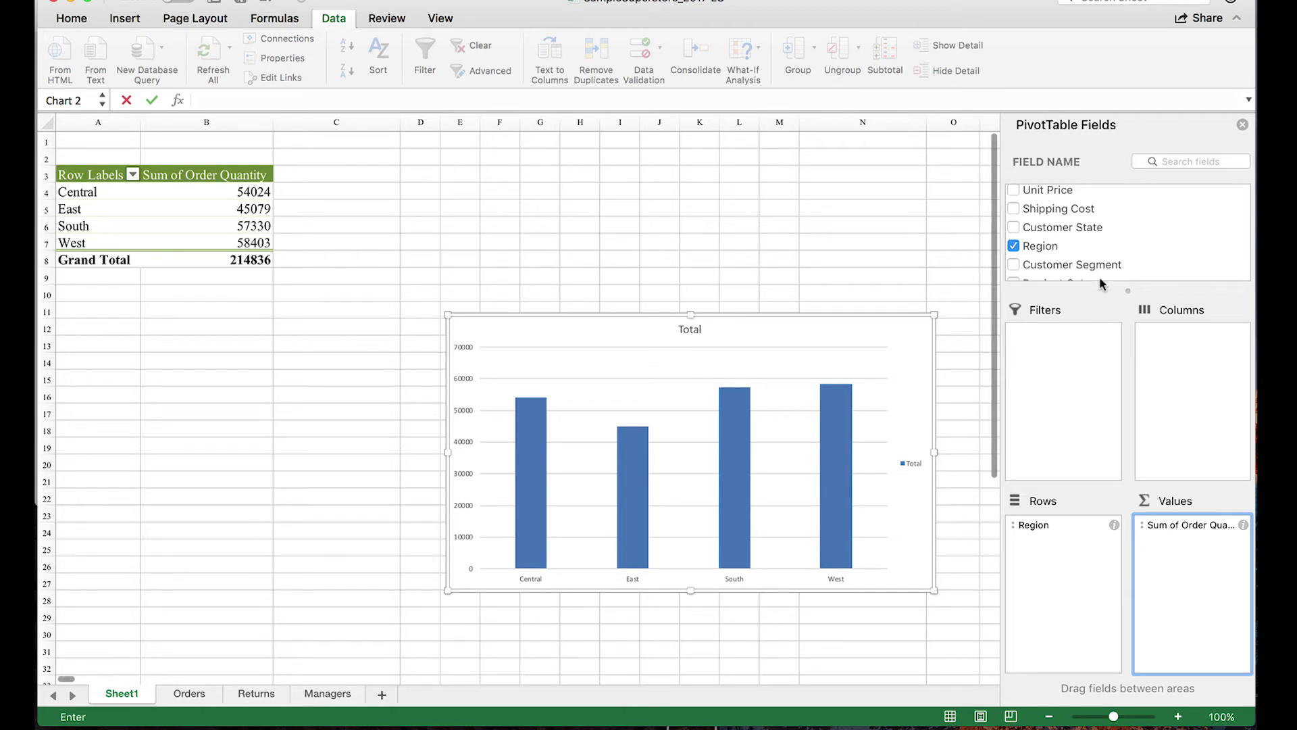
drag(1099, 265, 1208, 363)
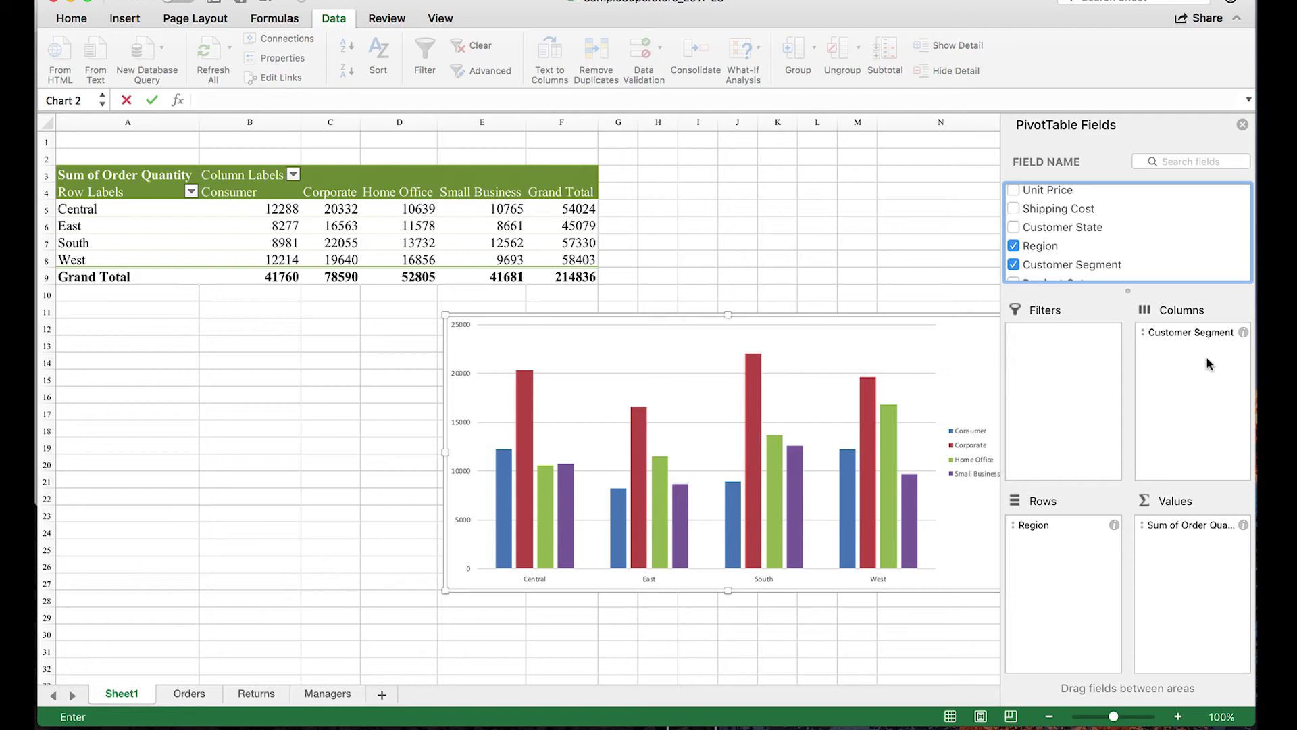
- Add Years as a report filter and set it to 2017 only (grand total 55028)
scroll(1136, 241, down, 10)
click(1132, 237)
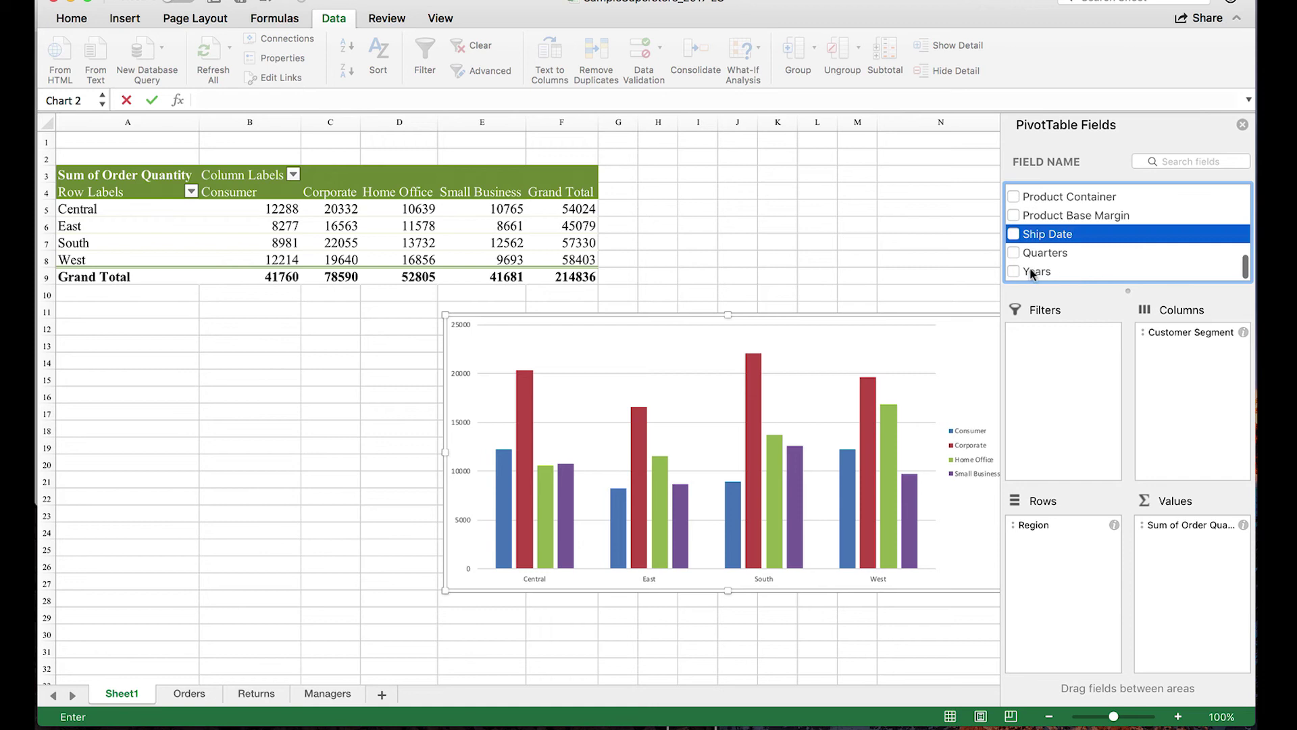
drag(1030, 272, 1048, 369)
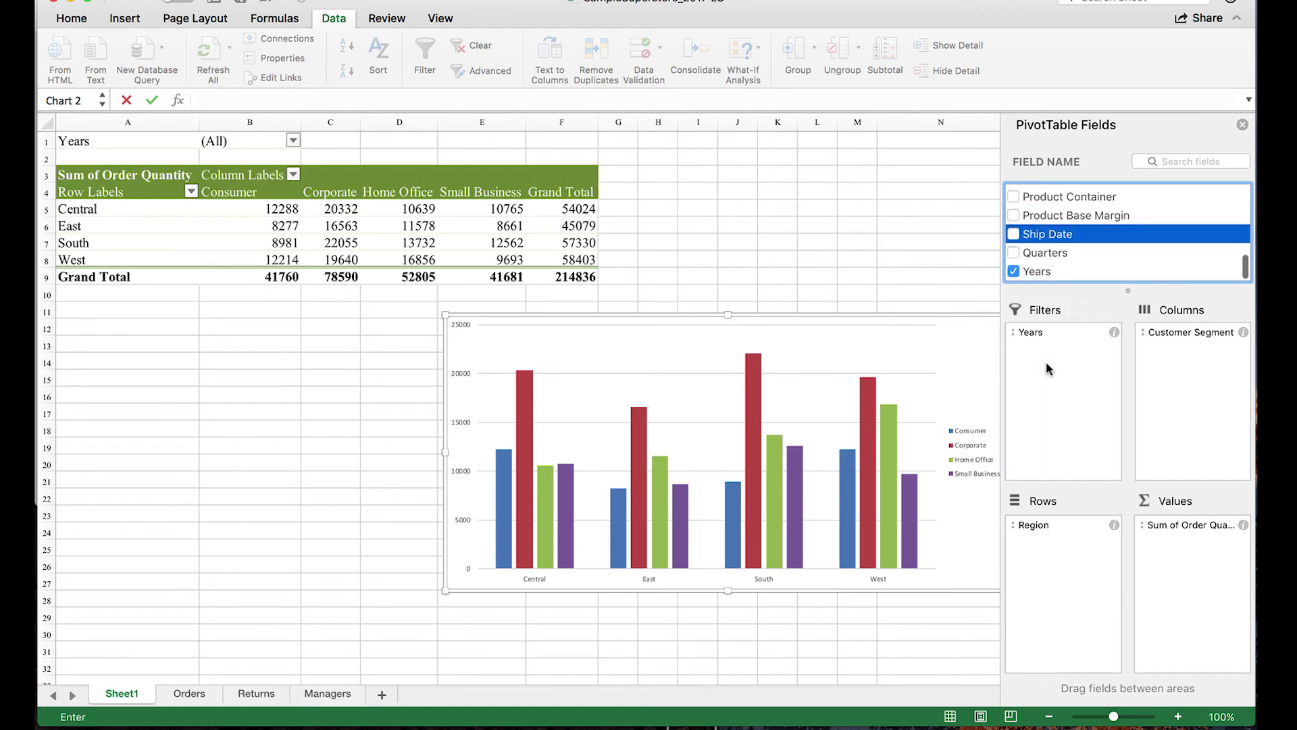
click(295, 144)
click(293, 141)
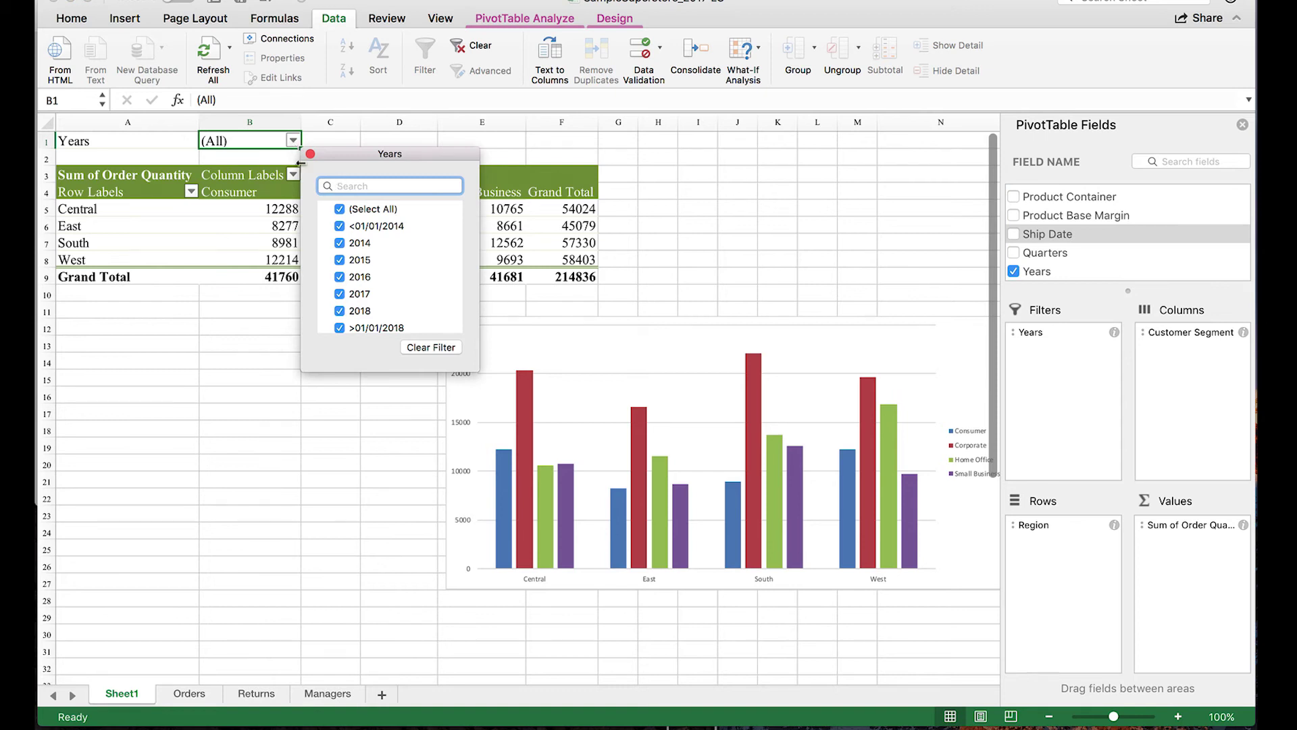
click(342, 210)
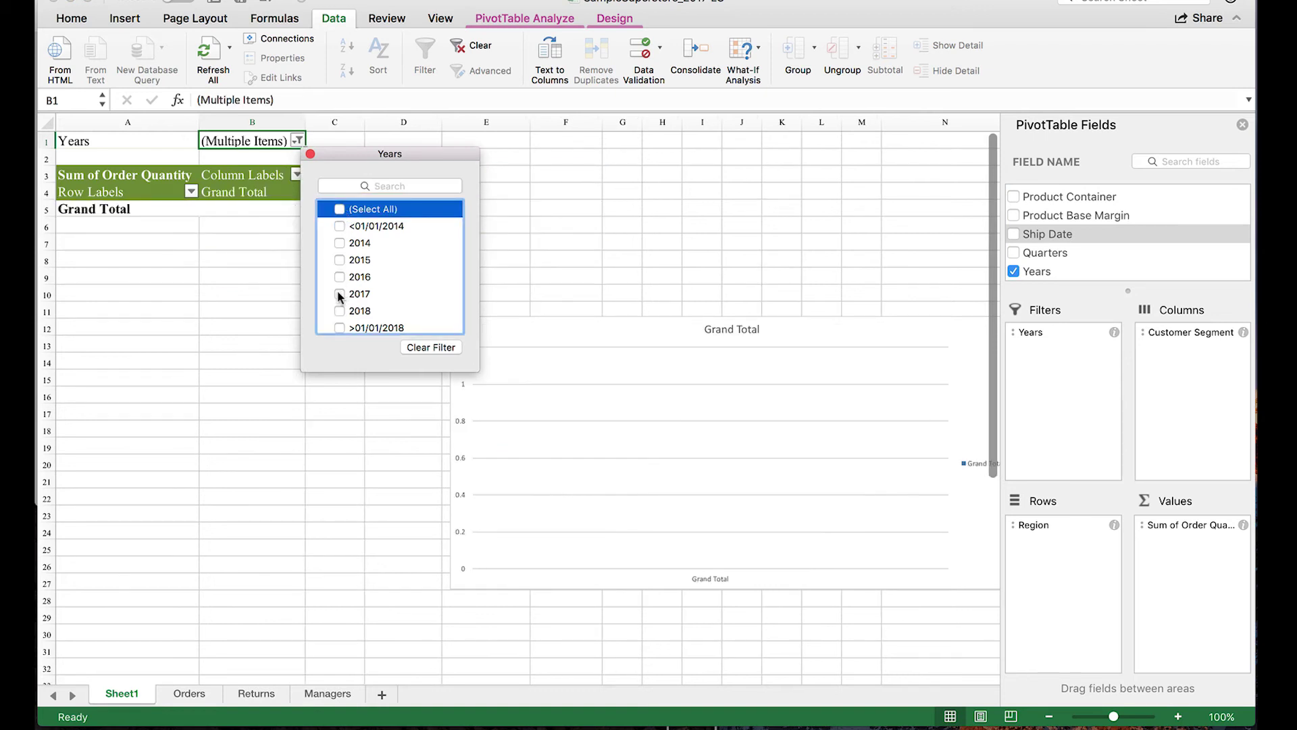
click(339, 294)
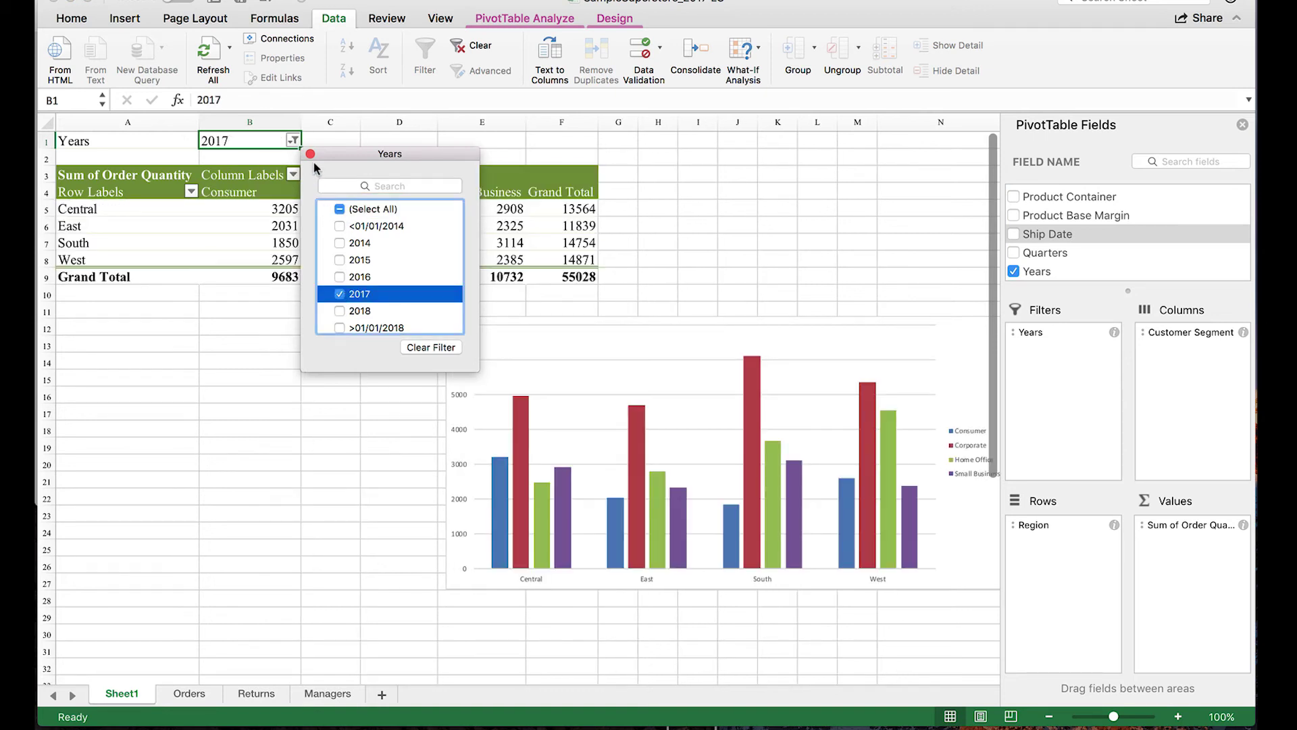
click(311, 154)
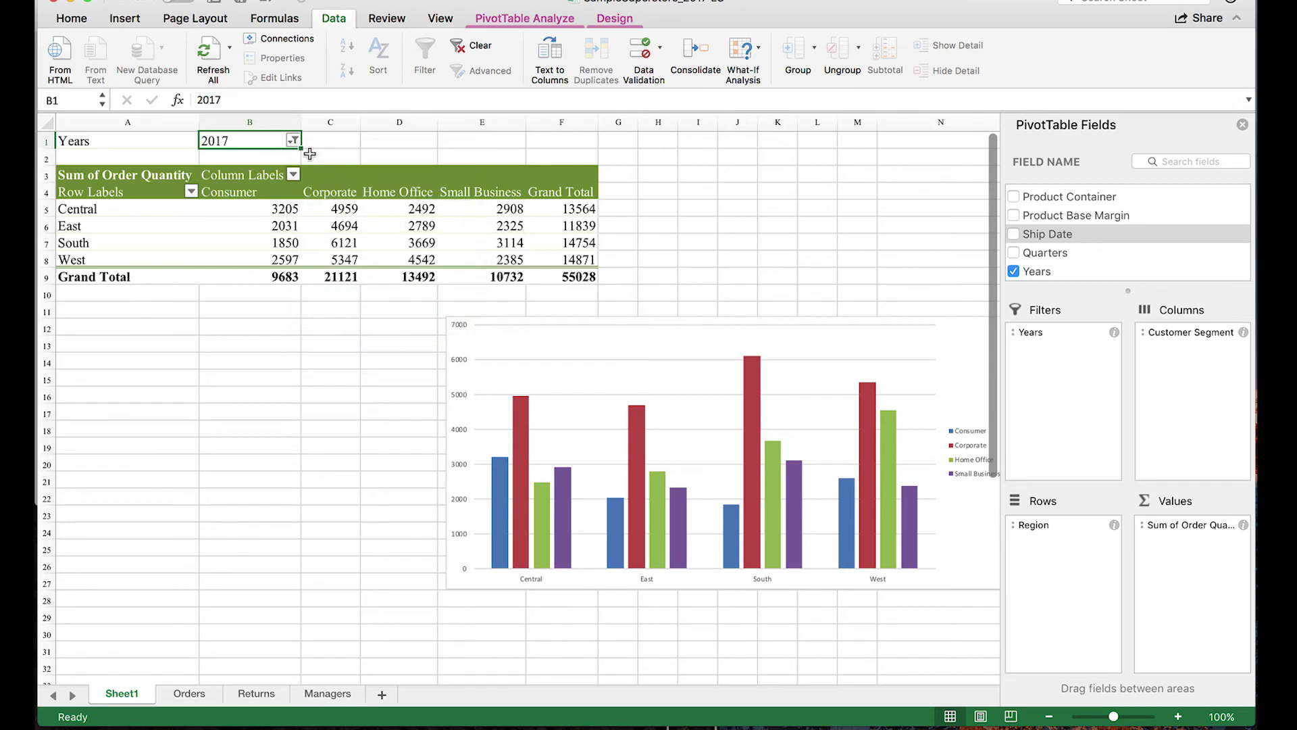